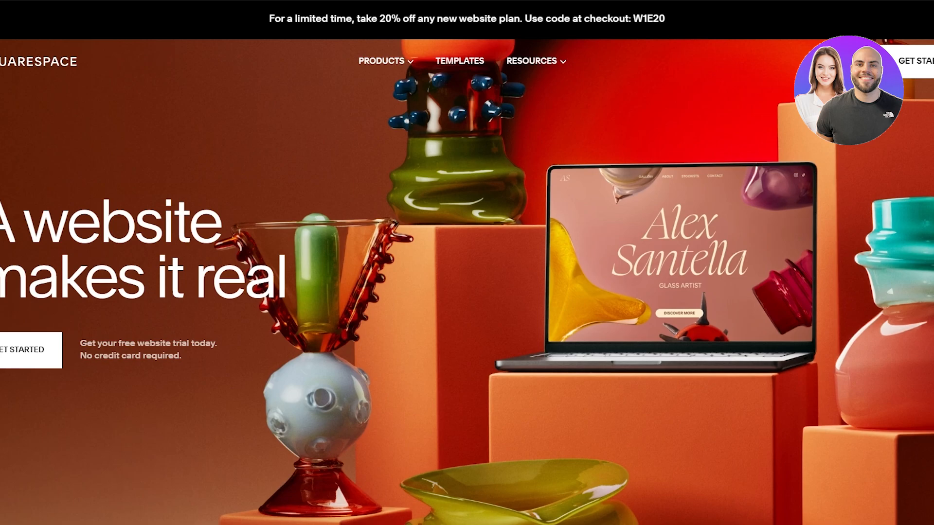
# - Look over the Squarespace home page, including its domain search, marketing and website template sections
pyautogui.scroll(-10, 594, 103)
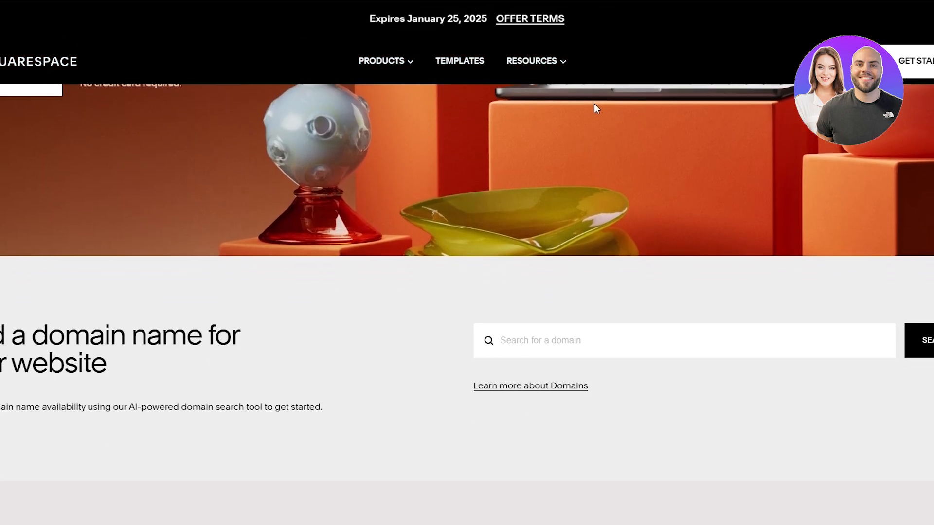
pyautogui.scroll(-15, 633, 119)
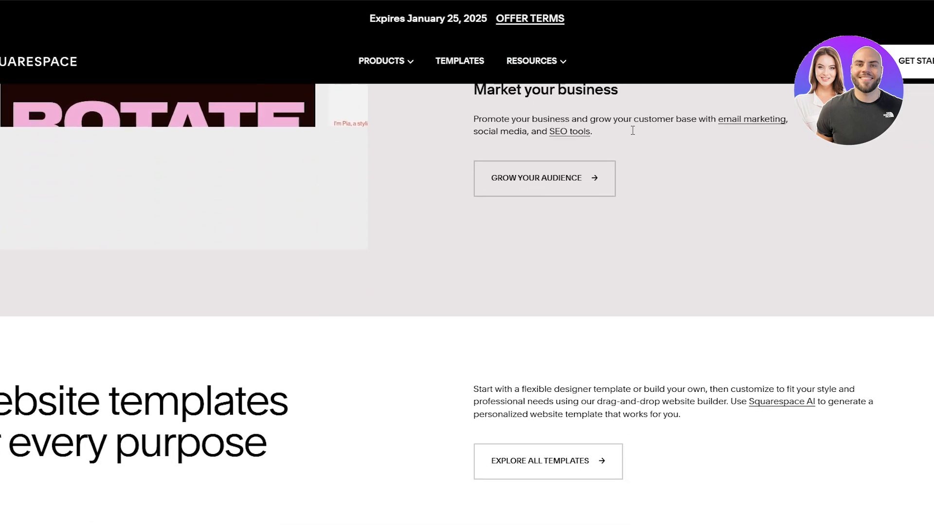
pyautogui.scroll(20, 467, 291)
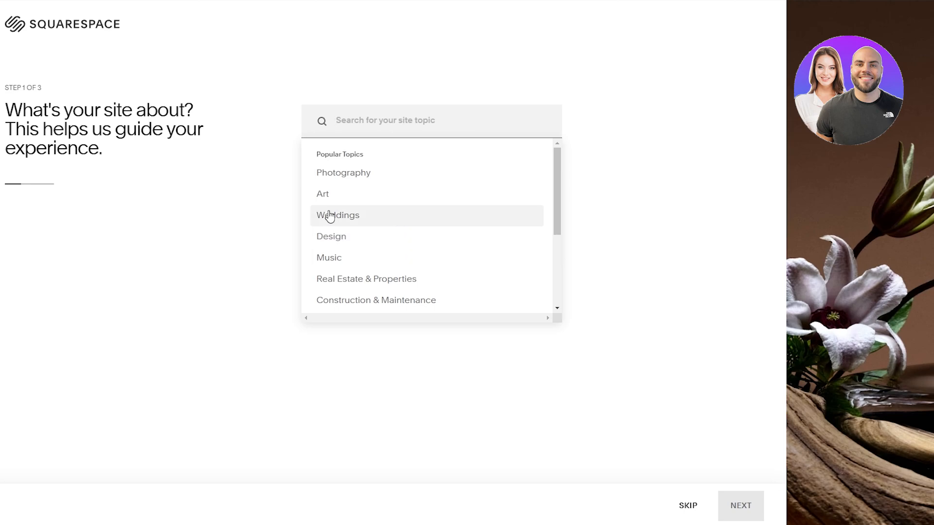
# - Choose Photography from the popular topics as the site's topic and continue to the website goals question
pyautogui.scroll(-1, 321, 217)
pyautogui.scroll(1, 363, 234)
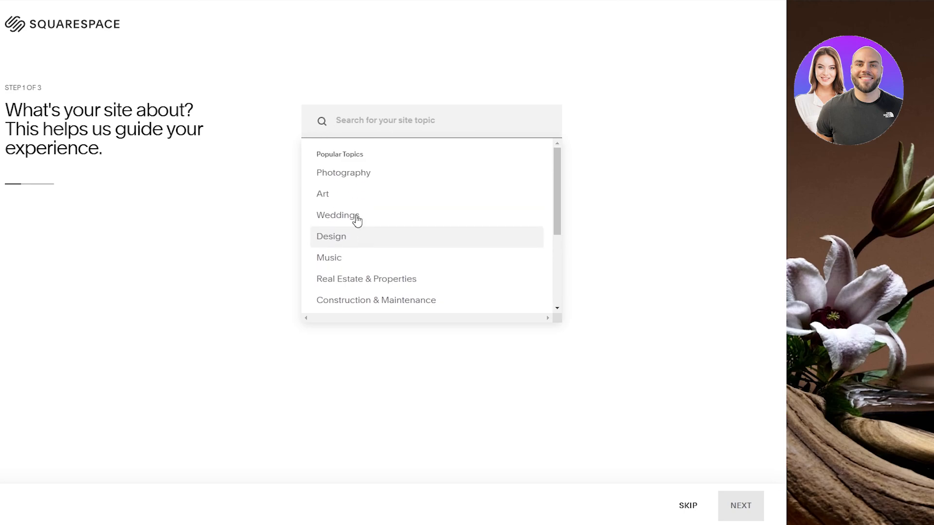
pyautogui.scroll(-3, 431, 240)
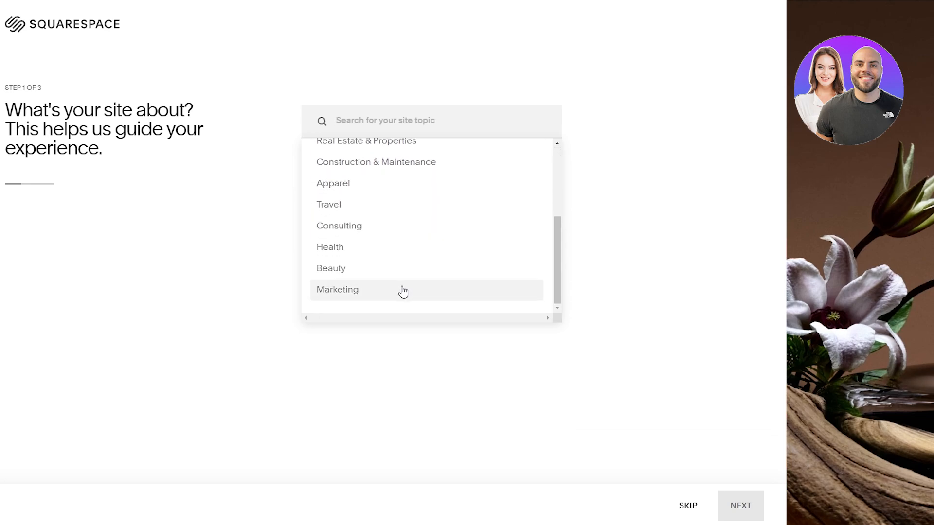
pyautogui.scroll(3, 423, 231)
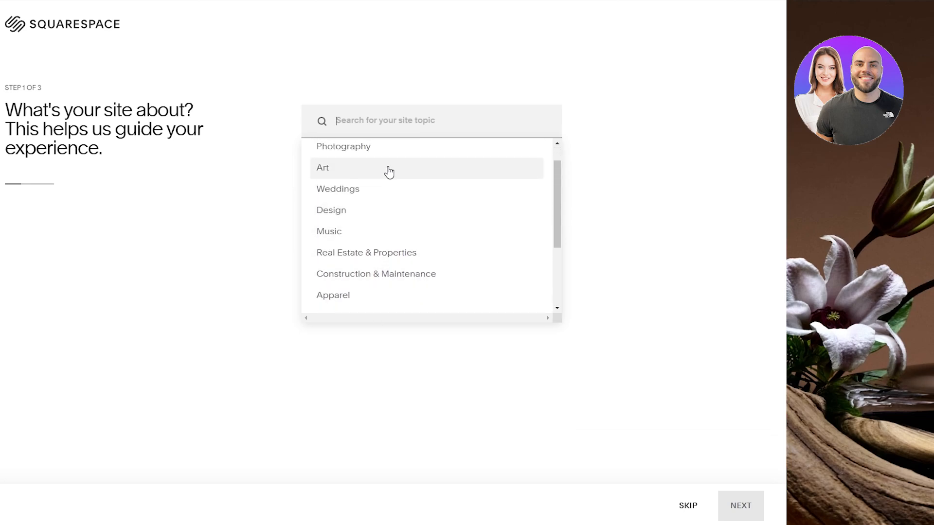
pyautogui.scroll(1, 393, 167)
pyautogui.click(371, 173)
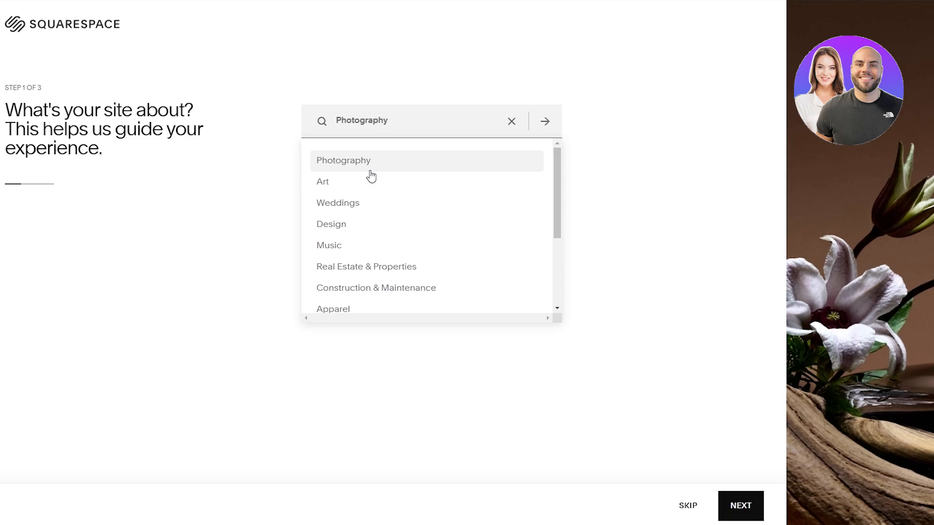
pyautogui.click(726, 508)
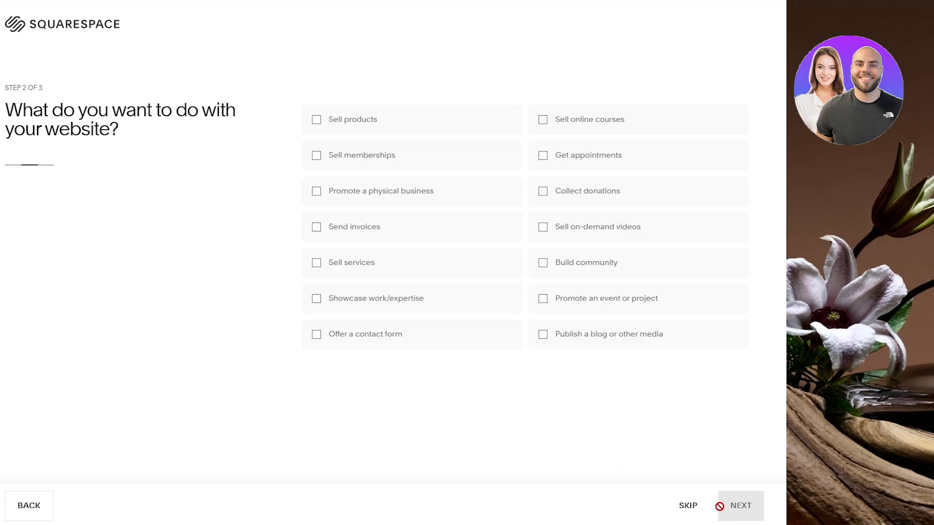
# - Select Get appointments as the website's goal, continue, and choose to start by browsing the designer templates
pyautogui.click(633, 156)
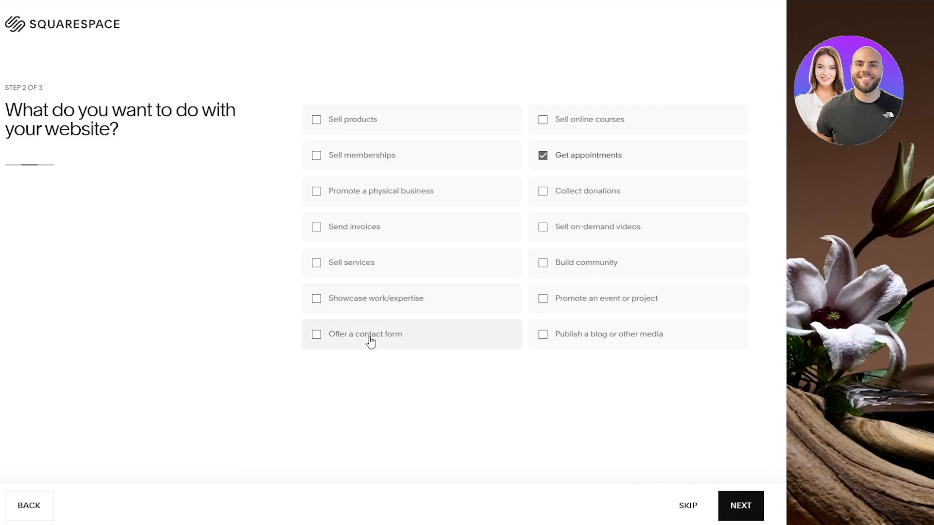
pyautogui.click(740, 506)
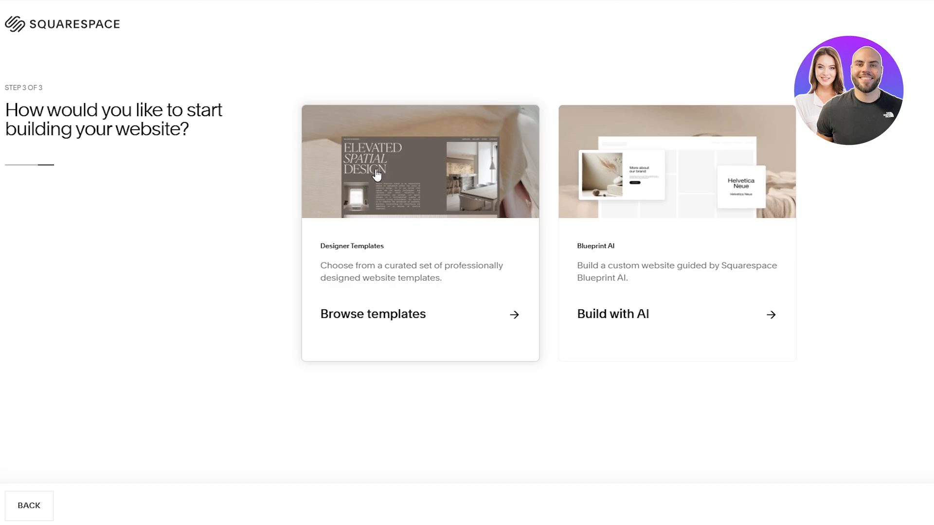
pyautogui.click(465, 359)
# - Look through the Photography website templates filtered to the Scheduling type
pyautogui.scroll(-3, 454, 358)
pyautogui.scroll(-5, 454, 359)
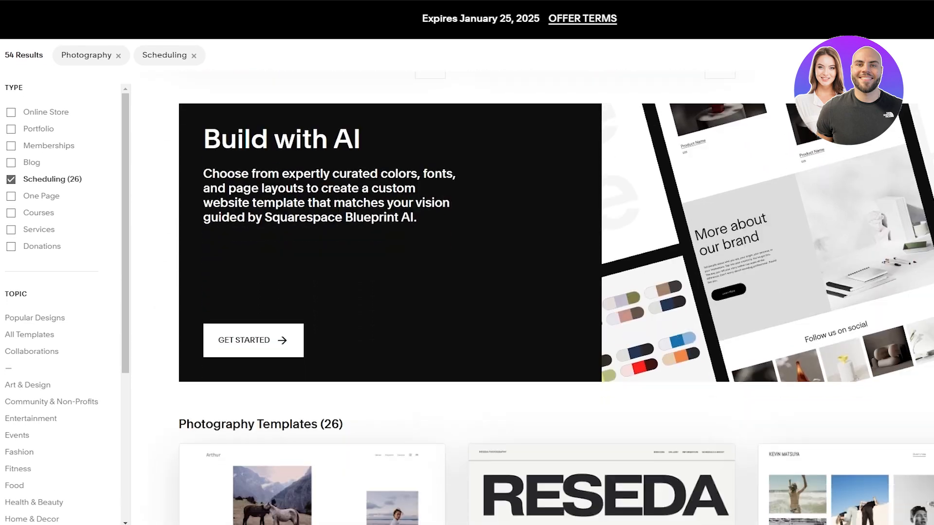
pyautogui.scroll(-10, 554, 296)
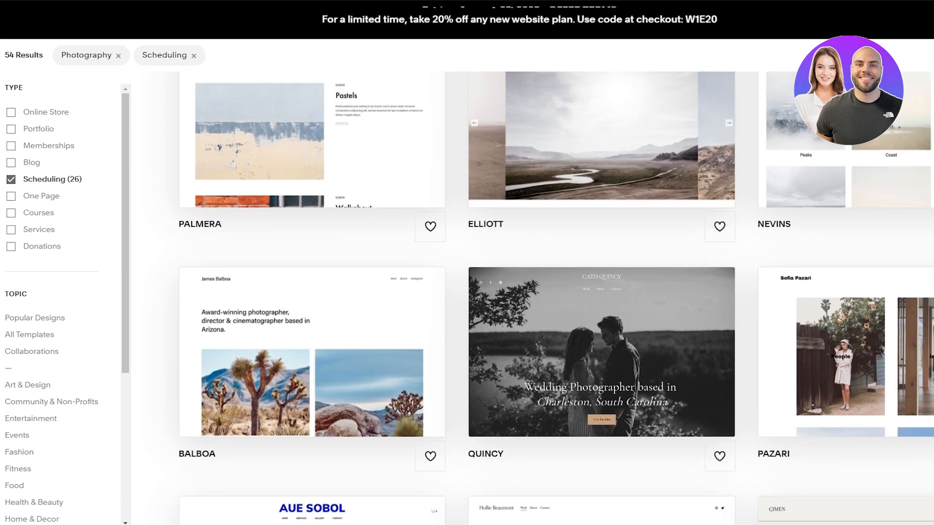
pyautogui.scroll(-12, 554, 297)
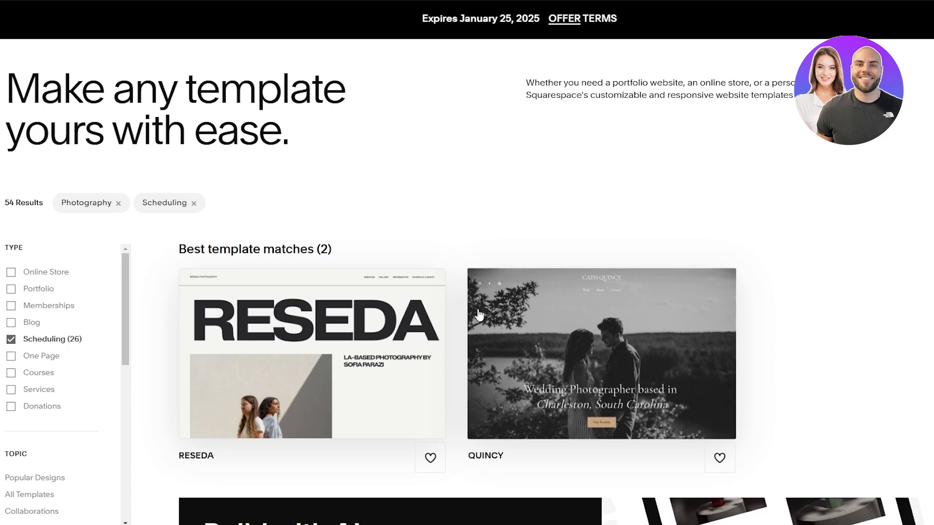
pyautogui.scroll(-10, 503, 321)
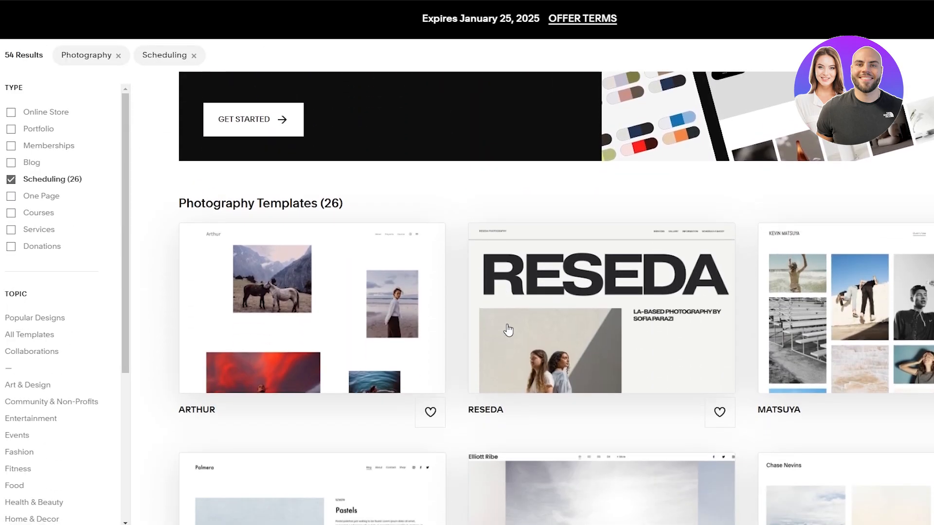
pyautogui.scroll(-9, 508, 330)
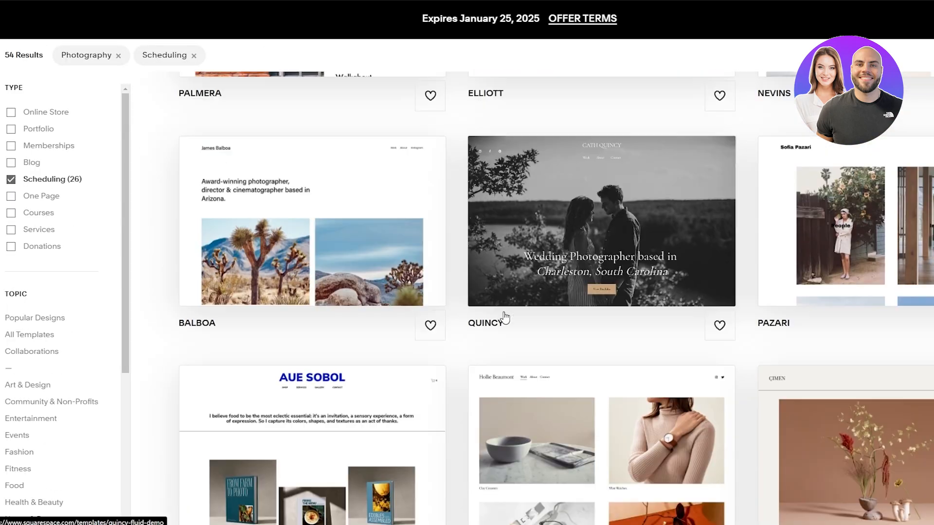
pyautogui.scroll(-6, 505, 317)
pyautogui.scroll(-3, 522, 298)
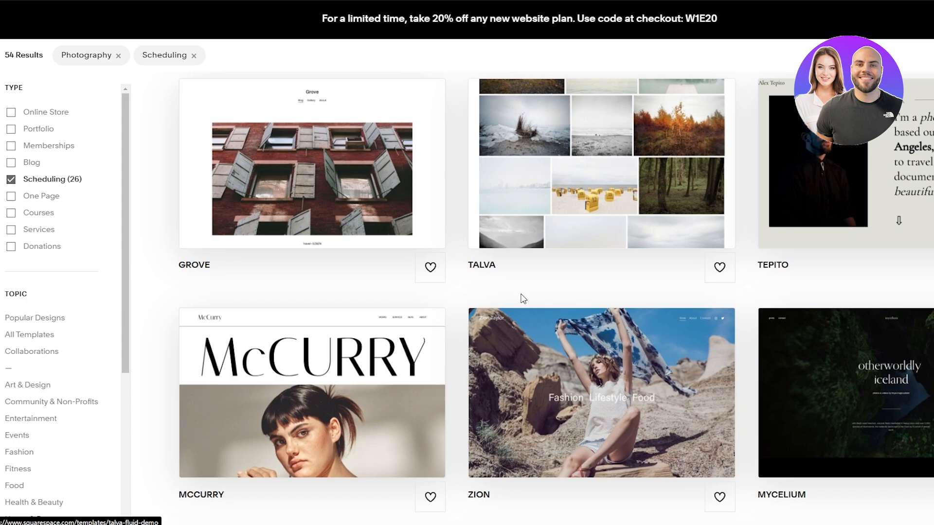
pyautogui.scroll(-15, 522, 298)
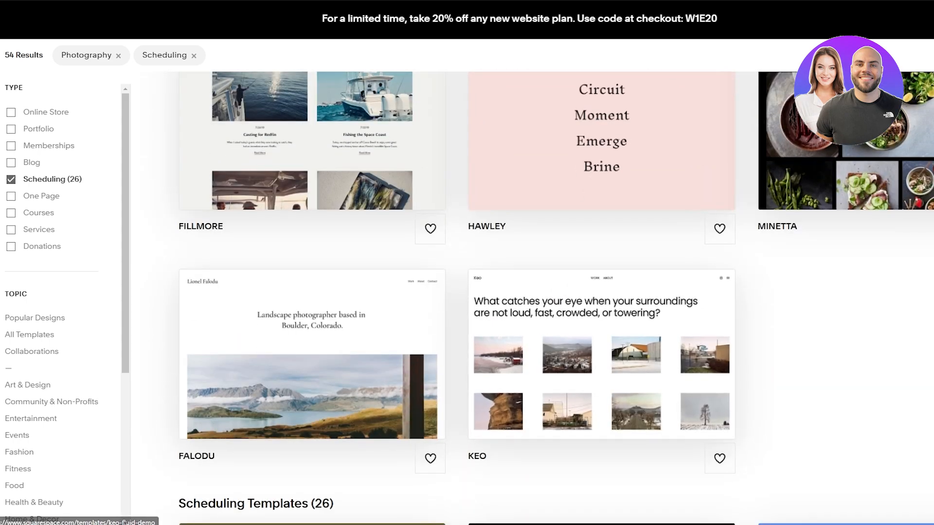
pyautogui.scroll(12, 523, 299)
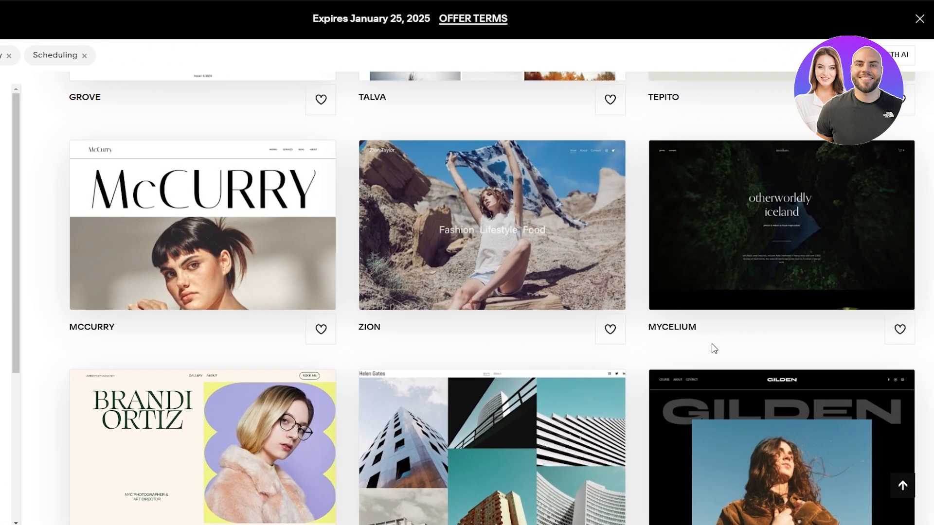
# - Open the Gilden template's preview and look through its demo page down to the footer
pyautogui.scroll(-2, 711, 344)
pyautogui.click(760, 362)
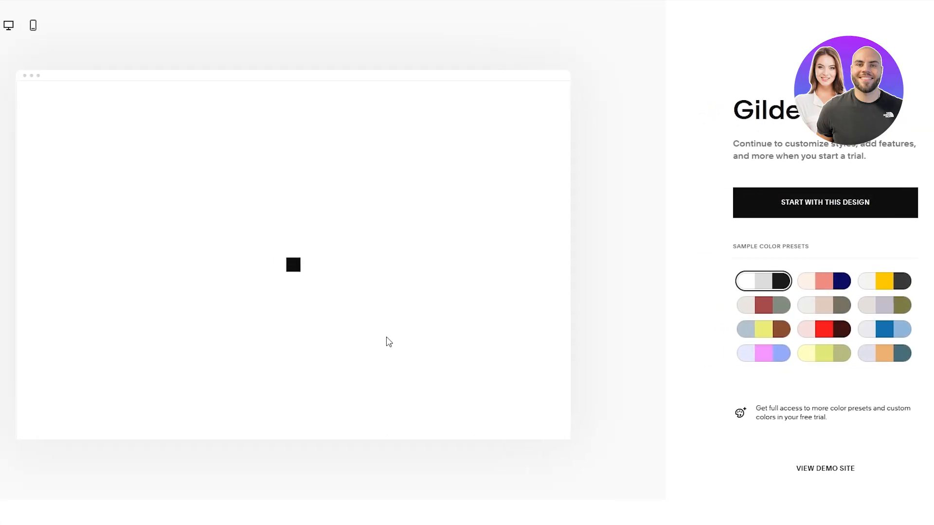
pyautogui.scroll(-10, 354, 279)
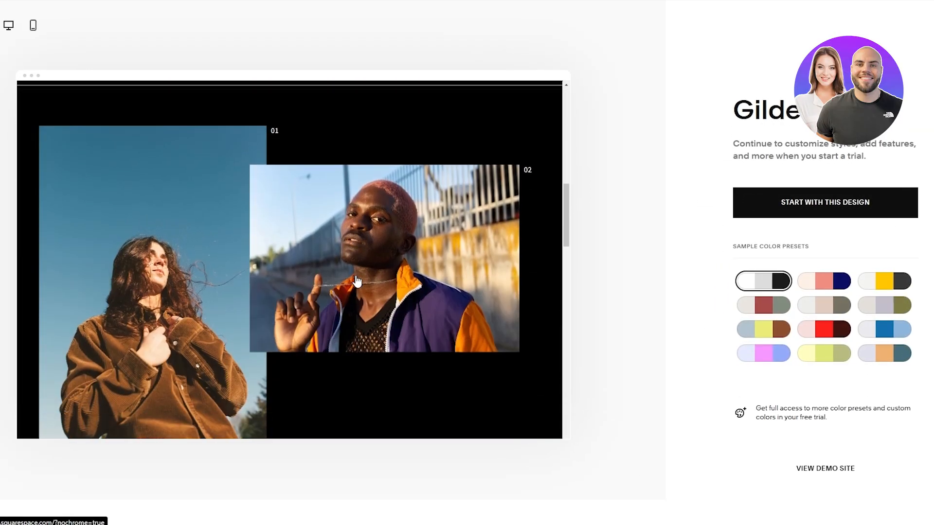
pyautogui.scroll(-15, 355, 281)
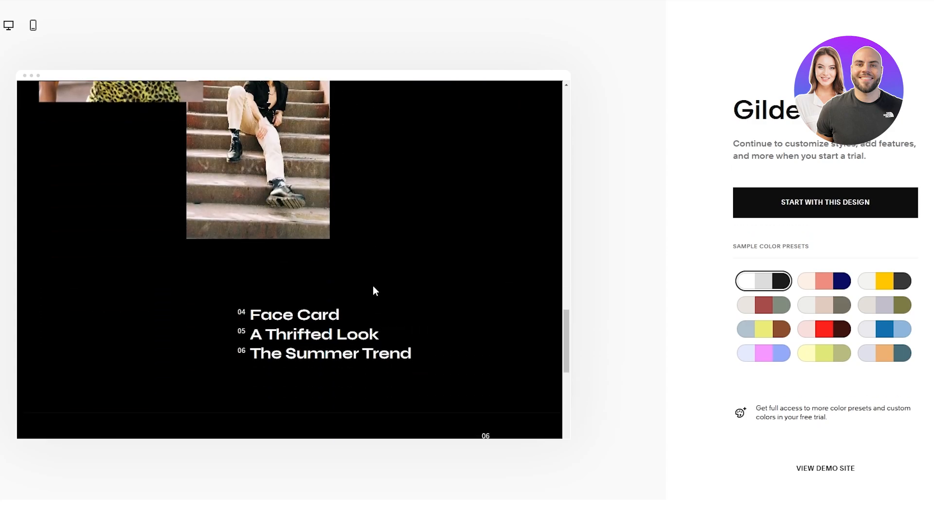
pyautogui.scroll(-8, 375, 291)
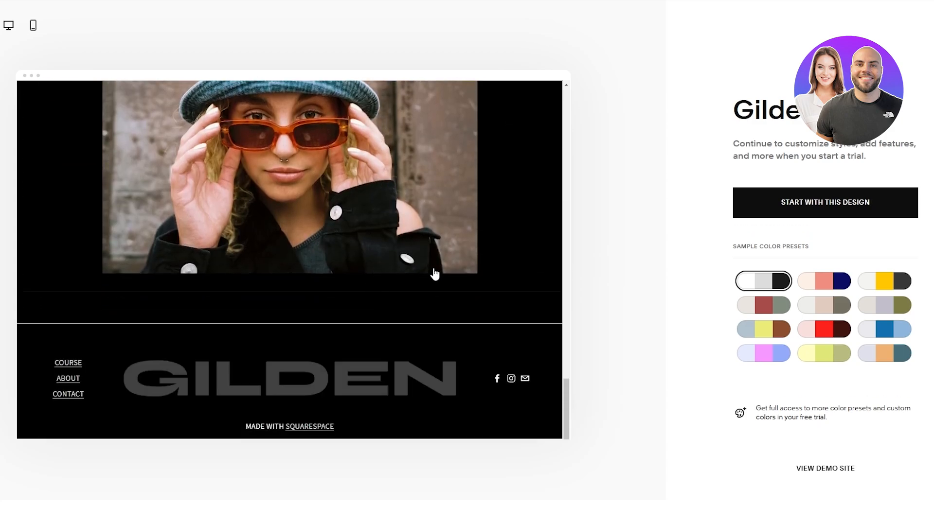
pyautogui.scroll(5, 438, 274)
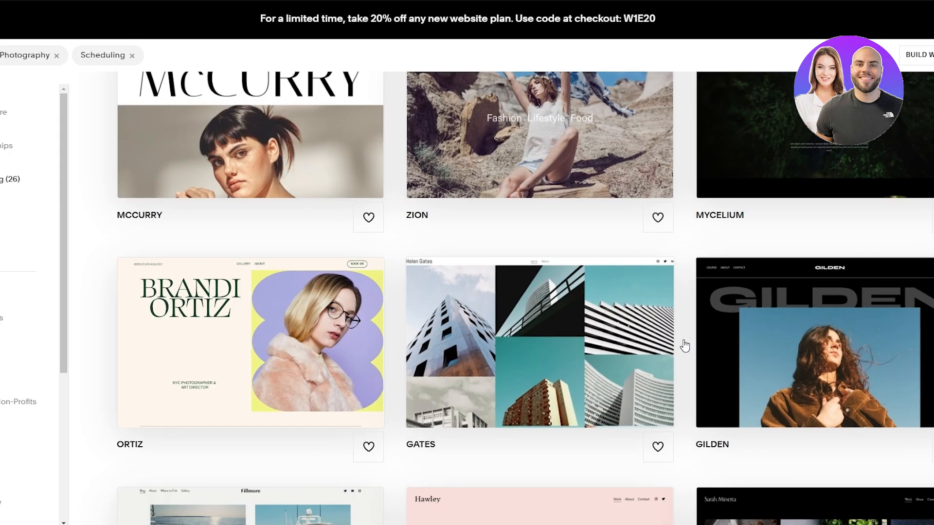
# - Open the Arthur template's preview from the Photography templates and look through its whole demo home page
pyautogui.scroll(4, 467, 328)
pyautogui.scroll(12, 466, 326)
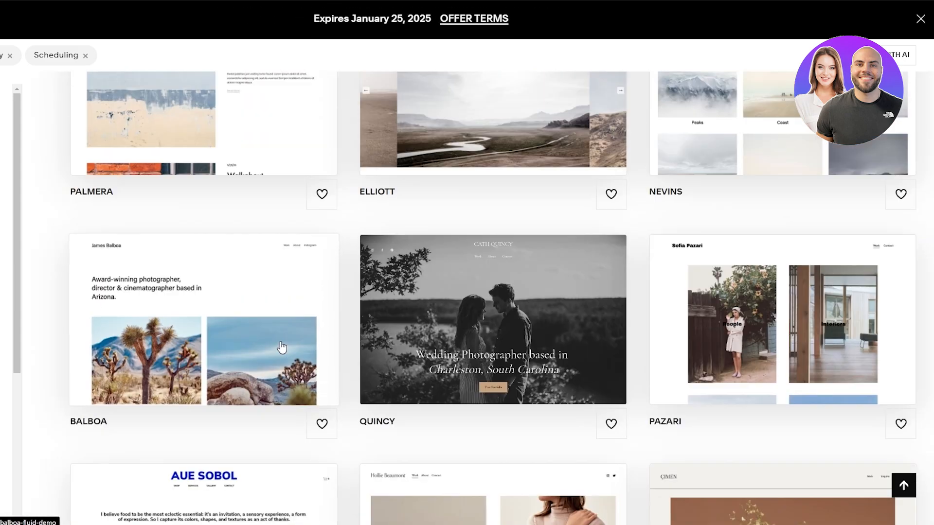
pyautogui.scroll(7, 520, 253)
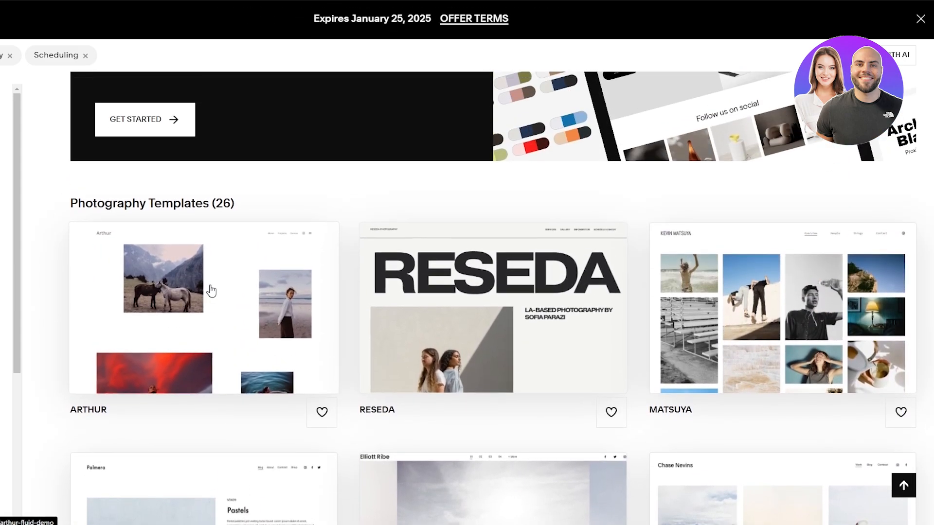
pyautogui.click(211, 291)
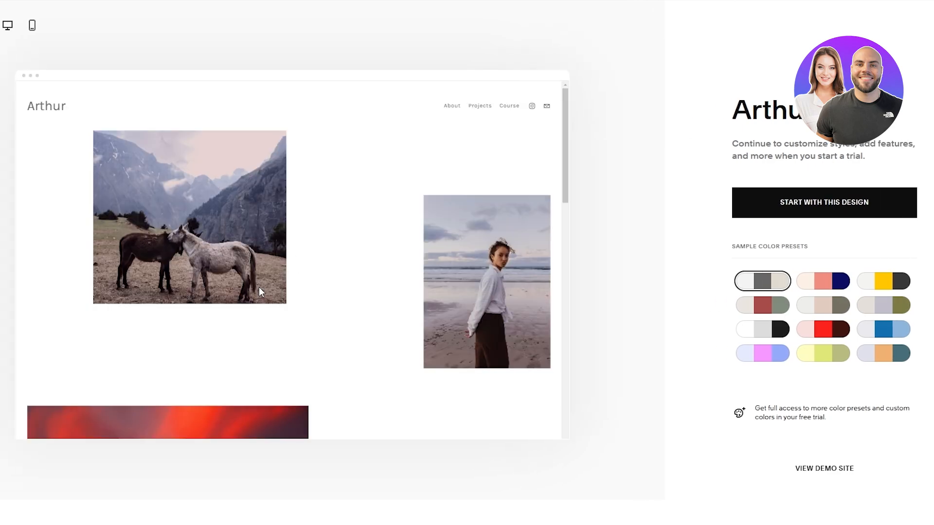
pyautogui.scroll(-6, 259, 287)
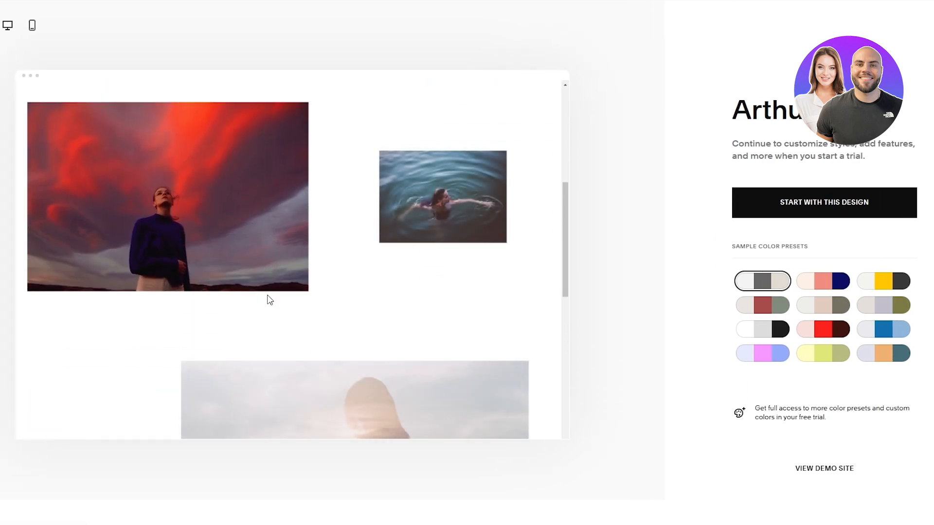
pyautogui.scroll(-9, 186, 220)
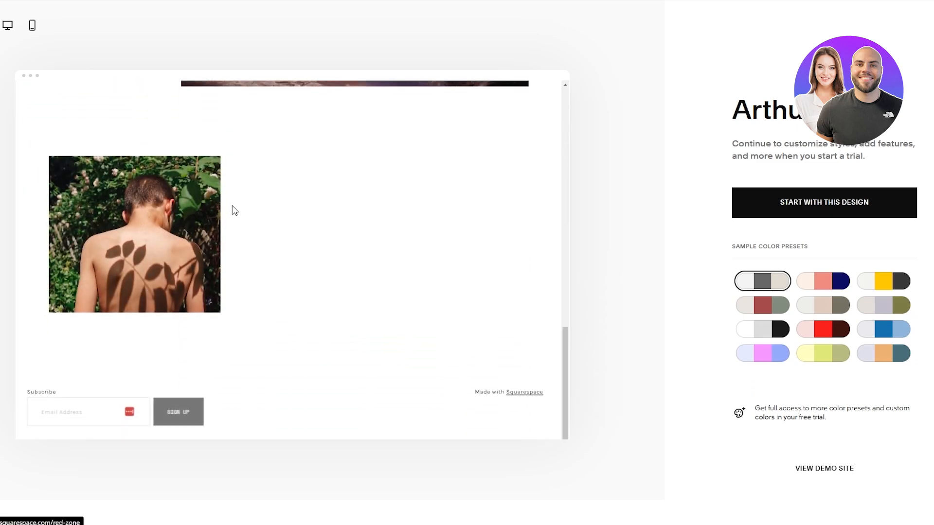
pyautogui.scroll(15, 240, 206)
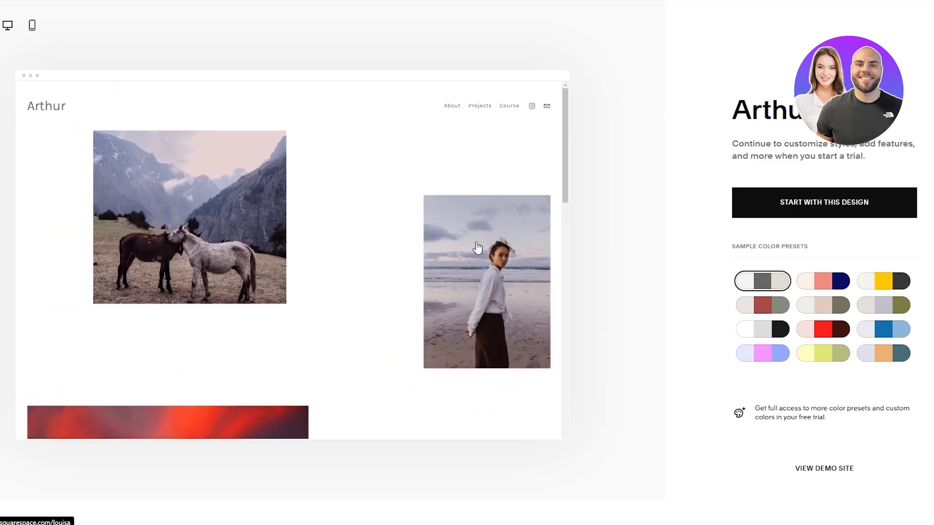
# - Open the swimmer photo's project page in the Arthur preview and look over the page and the recommended templates
pyautogui.moveTo(479, 107)
pyautogui.click(481, 146)
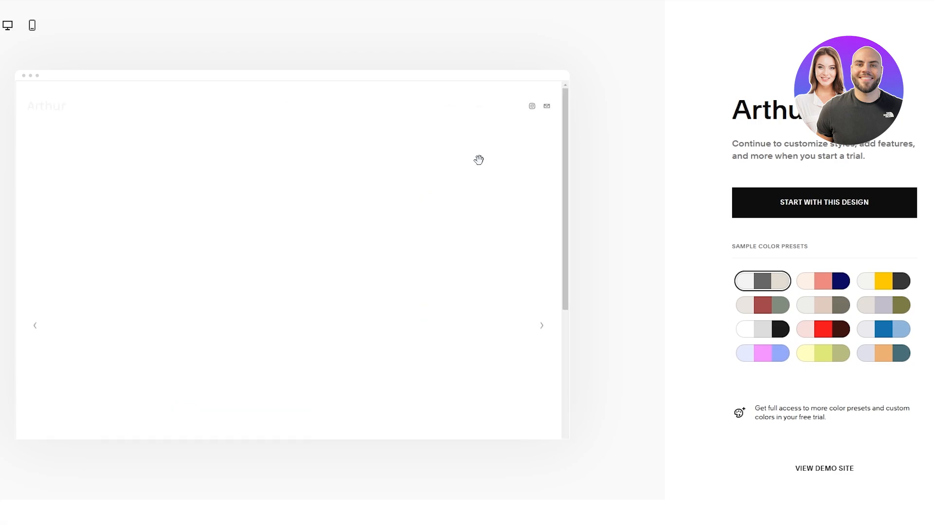
pyautogui.scroll(-1, 473, 157)
pyautogui.scroll(-10, 473, 157)
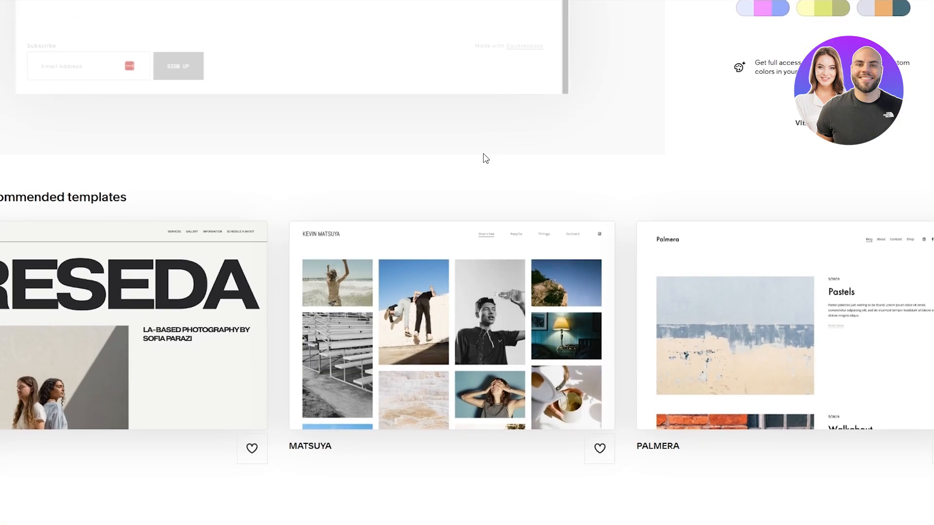
pyautogui.scroll(5, 484, 159)
pyautogui.scroll(4, 324, 248)
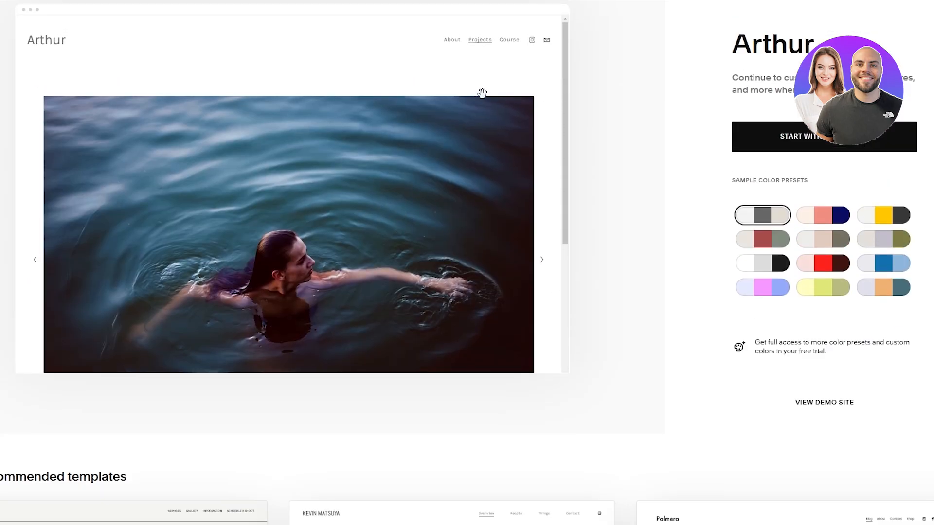
# - View two more entries of the Arthur demo's Projects: the video project page and the Yoked project page
pyautogui.moveTo(479, 44)
pyautogui.click(479, 62)
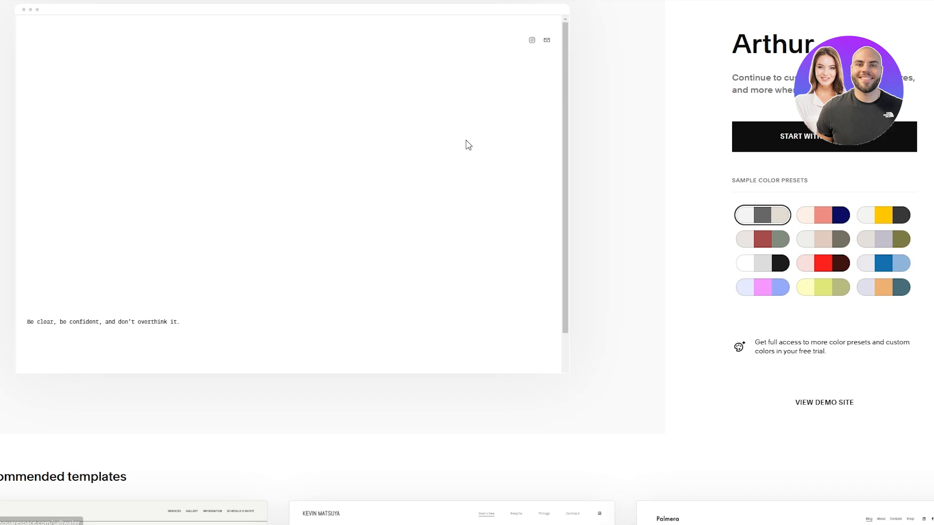
pyautogui.scroll(2, 471, 147)
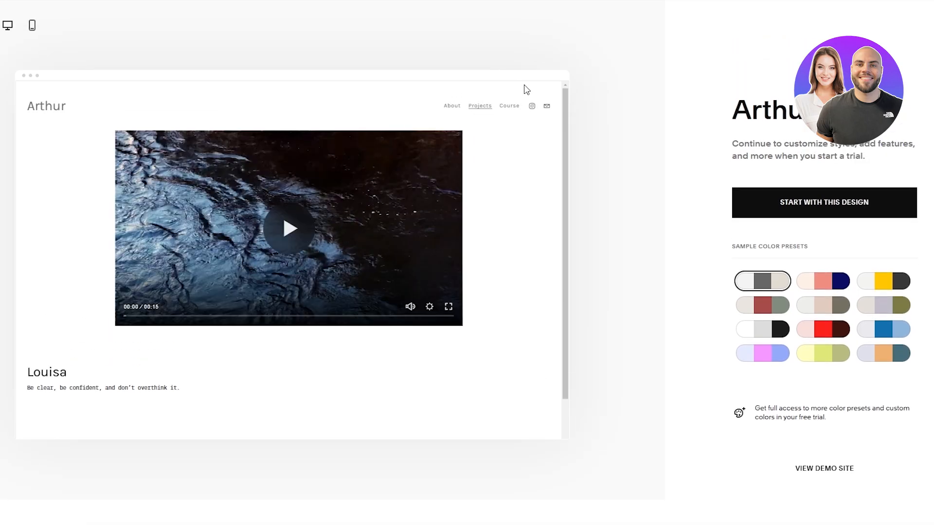
pyautogui.moveTo(480, 106)
pyautogui.click(483, 137)
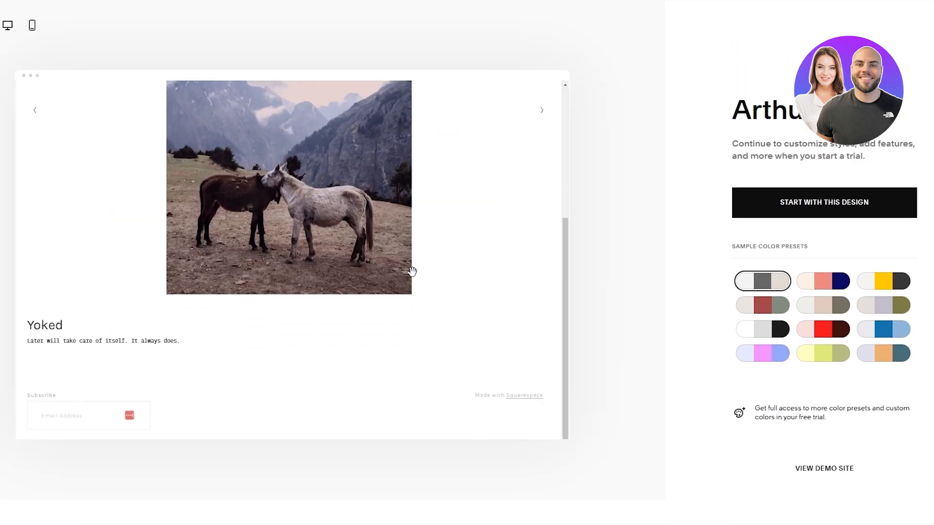
# - Look over the Yoked project page in the Arthur preview down to its footer and return to its header
pyautogui.scroll(-5, 410, 263)
pyautogui.scroll(4, 410, 261)
pyautogui.scroll(4, 407, 258)
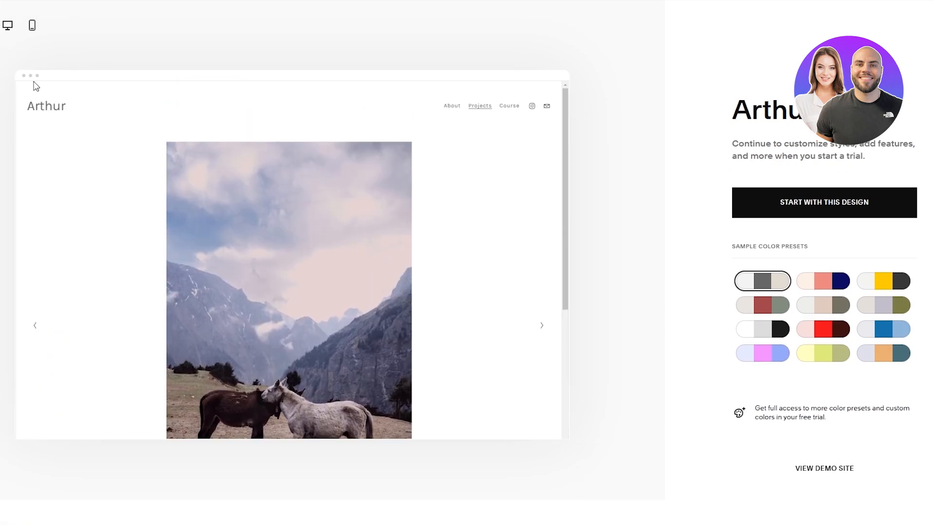
# - Preview the Arthur template in several sample color presets and go back to the first gray and beige preset
pyautogui.click(824, 282)
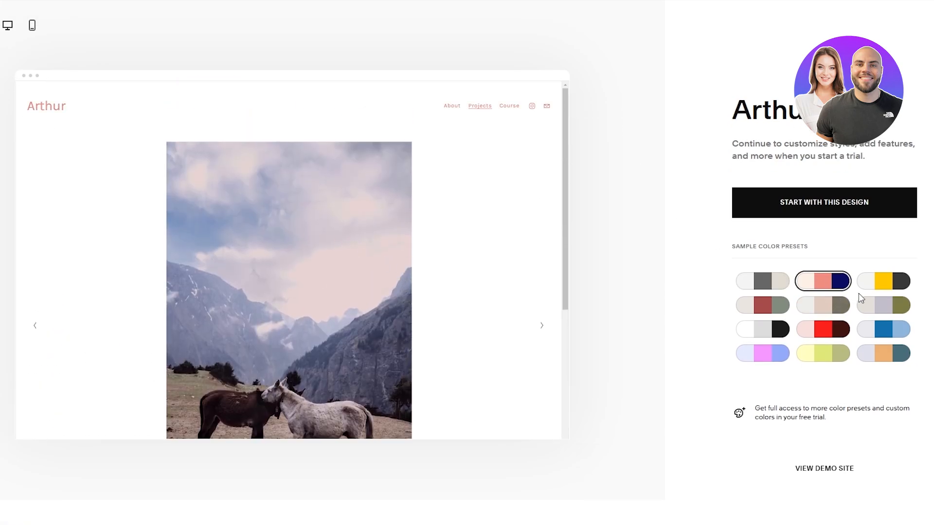
pyautogui.click(824, 311)
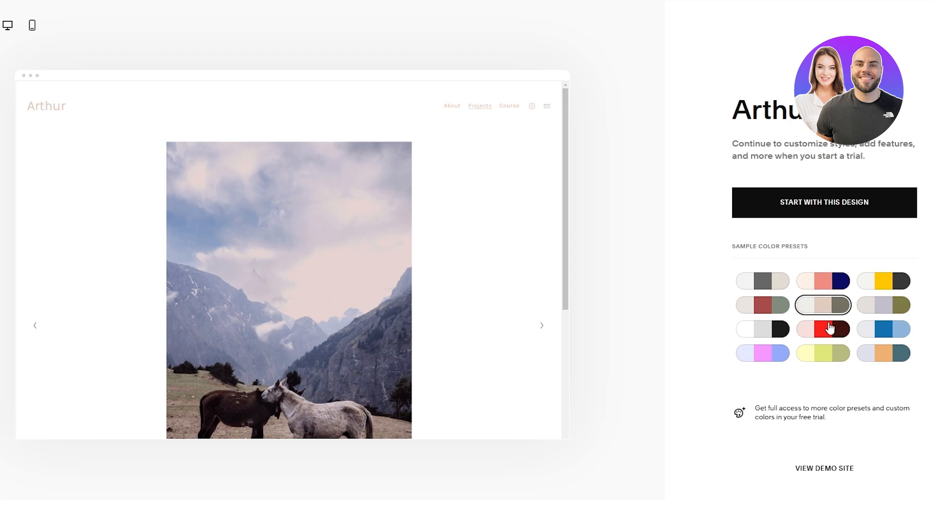
pyautogui.click(823, 281)
pyautogui.click(763, 281)
pyautogui.click(762, 305)
pyautogui.click(763, 333)
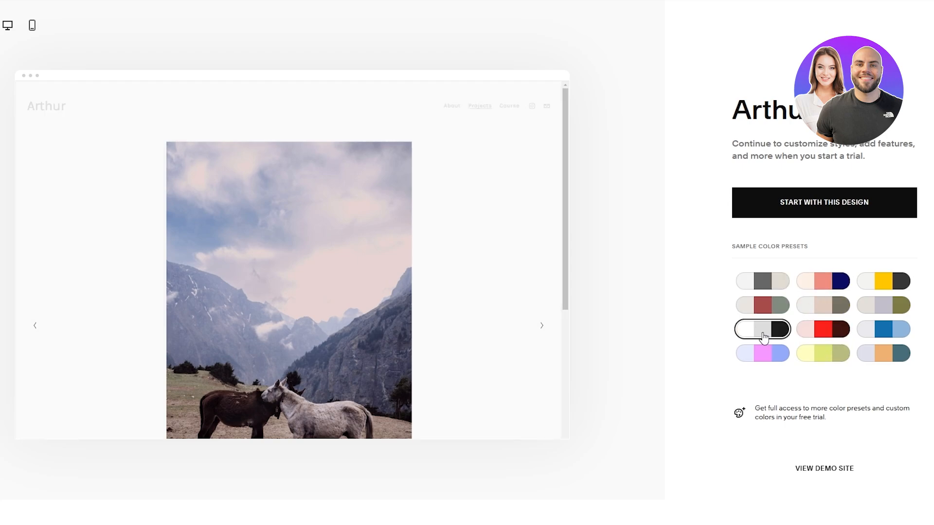
pyautogui.click(766, 353)
pyautogui.click(822, 354)
pyautogui.click(882, 282)
pyautogui.click(780, 283)
# - Open the full Arthur demo site, look through its home page photos, and return to the template preview
pyautogui.scroll(-10, 543, 127)
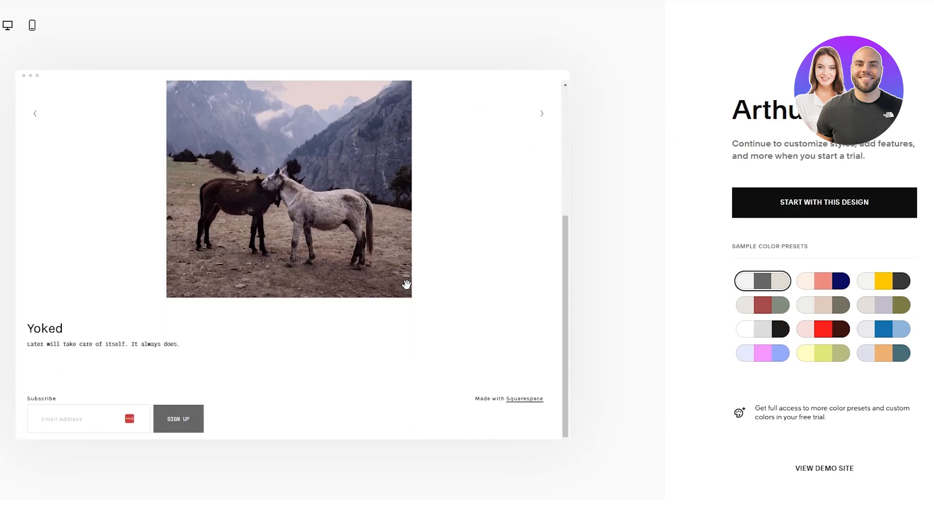
pyautogui.scroll(5, 793, 302)
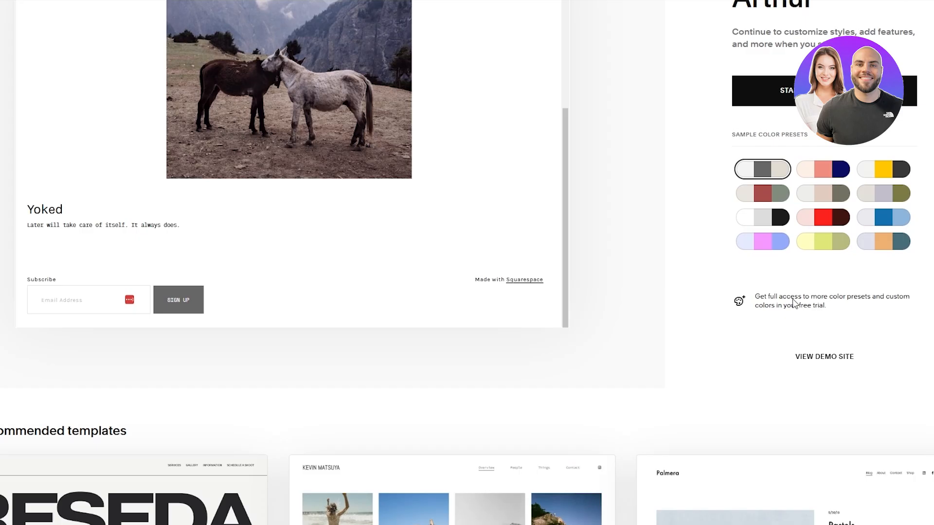
pyautogui.click(811, 365)
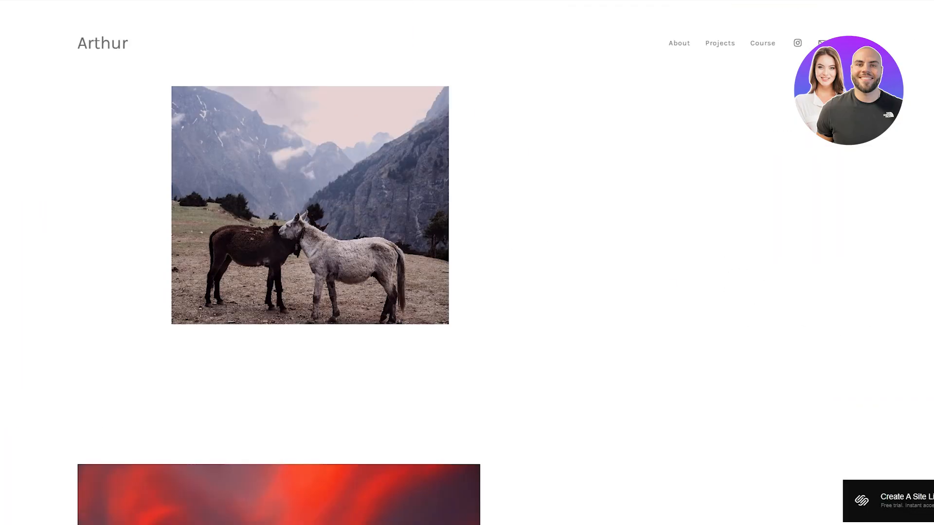
pyautogui.scroll(-12, 482, 186)
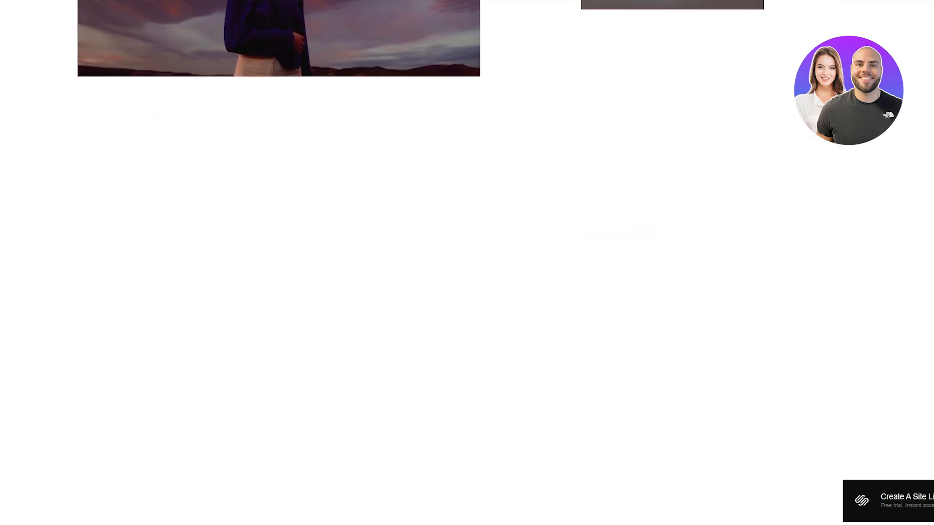
pyautogui.scroll(-10, 466, 262)
pyautogui.scroll(20, 467, 263)
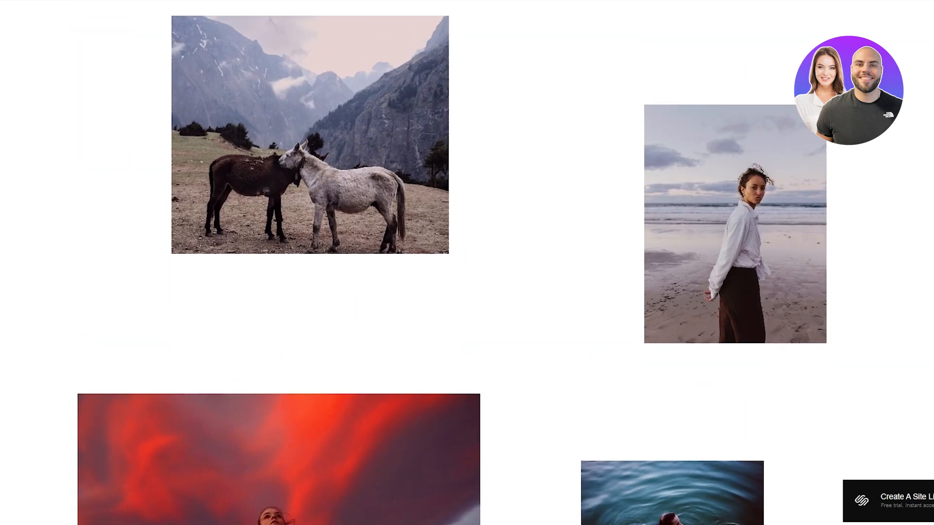
pyautogui.scroll(2, 466, 262)
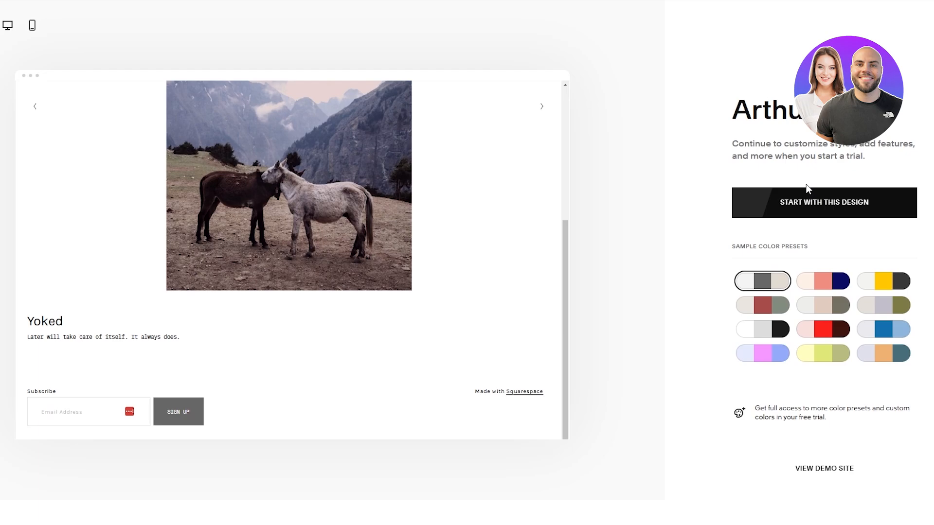
# - Start a site with the Arthur design and bring up more options for creating the account
pyautogui.click(821, 207)
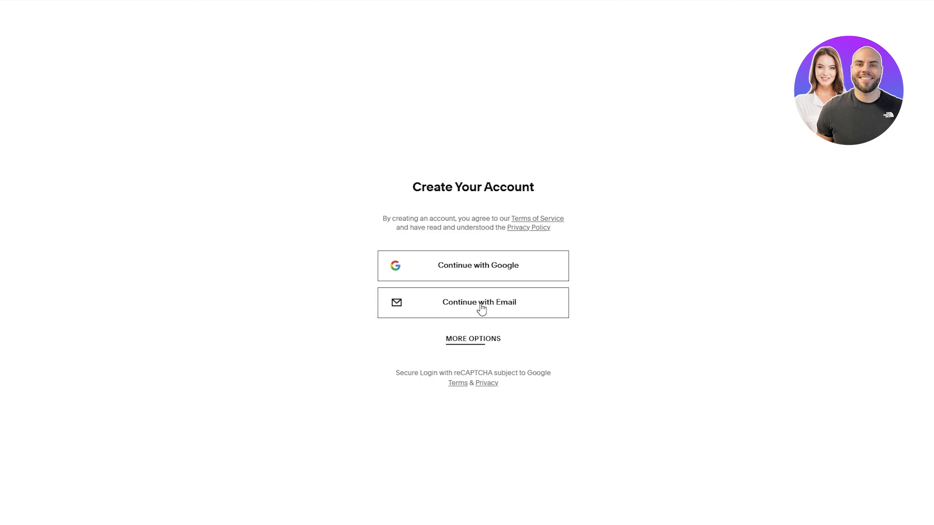
pyautogui.click(468, 341)
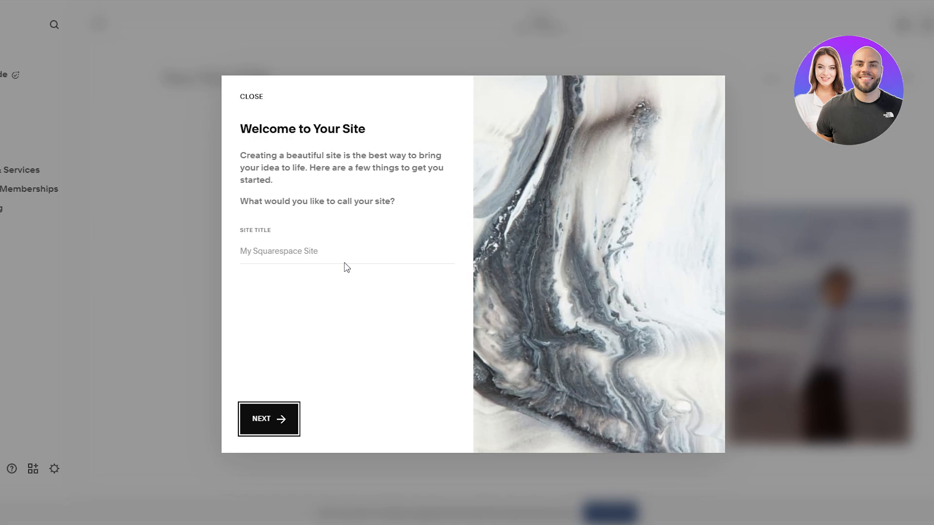
# - Title the new site "clicks" and go through the welcome introduction until the site dashboard opens
pyautogui.click(342, 245)
pyautogui.write('clicks')
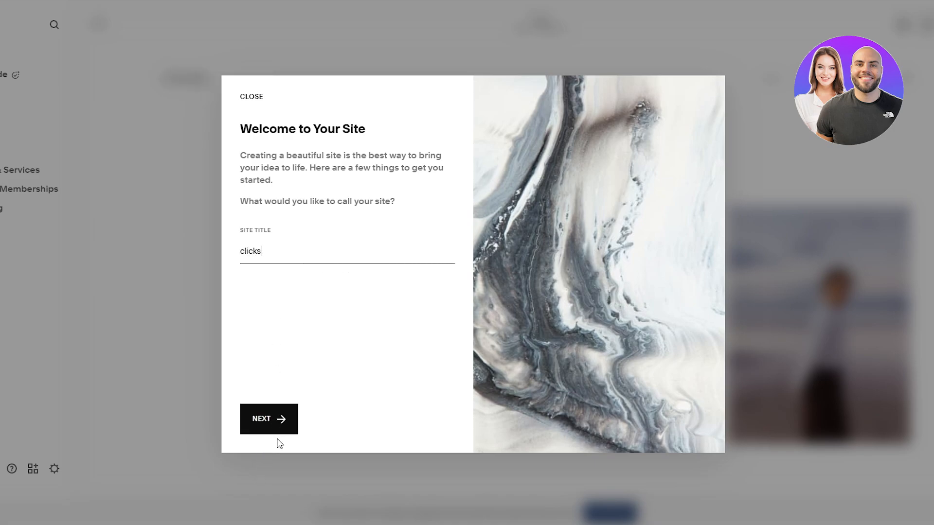
pyautogui.click(277, 432)
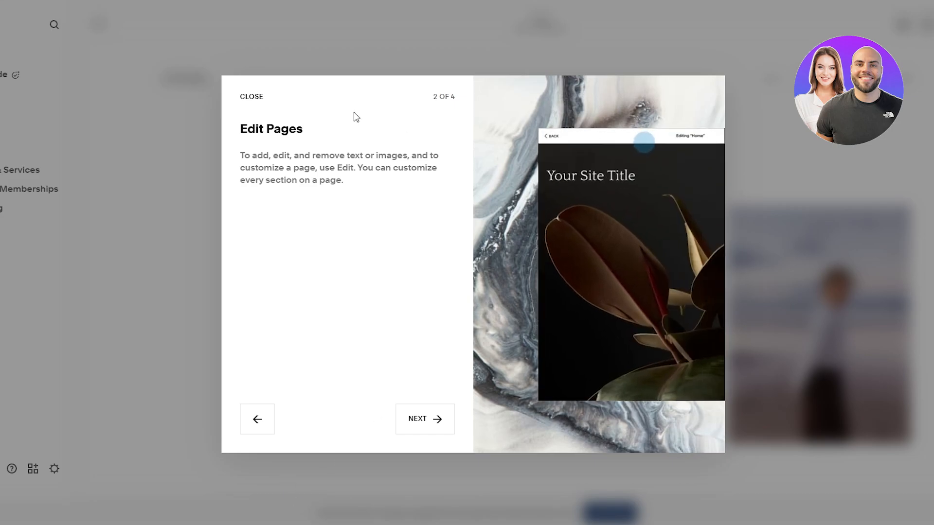
pyautogui.click(440, 430)
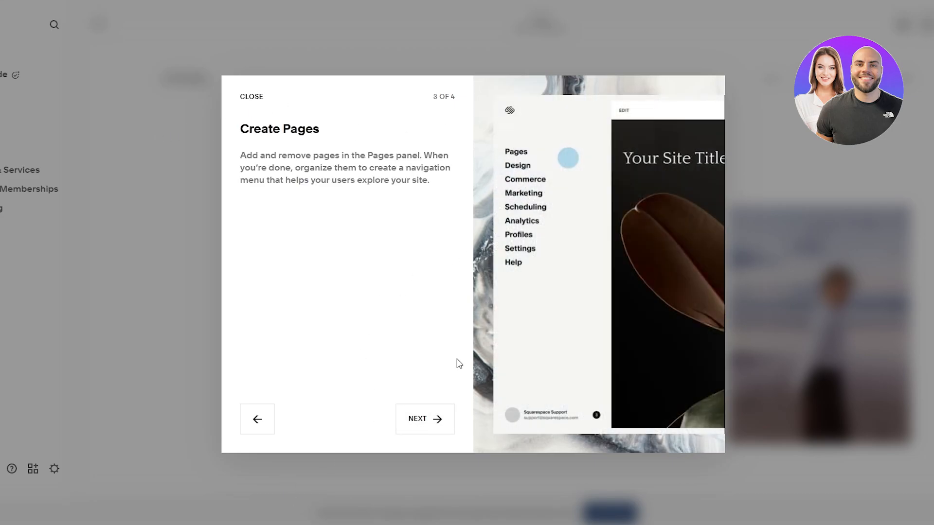
pyautogui.click(426, 419)
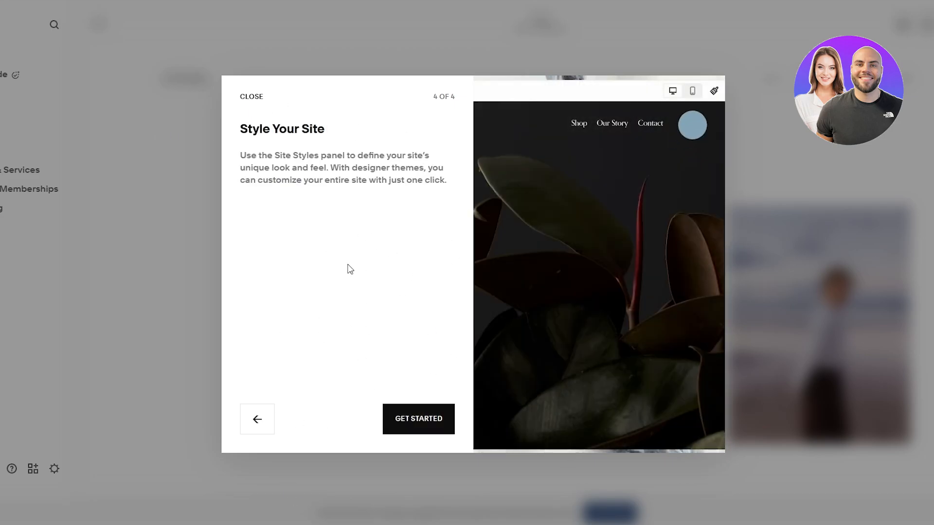
pyautogui.click(417, 419)
# - Look through the new site's Home page down to the footer and back to the header
pyautogui.scroll(-2, 377, 217)
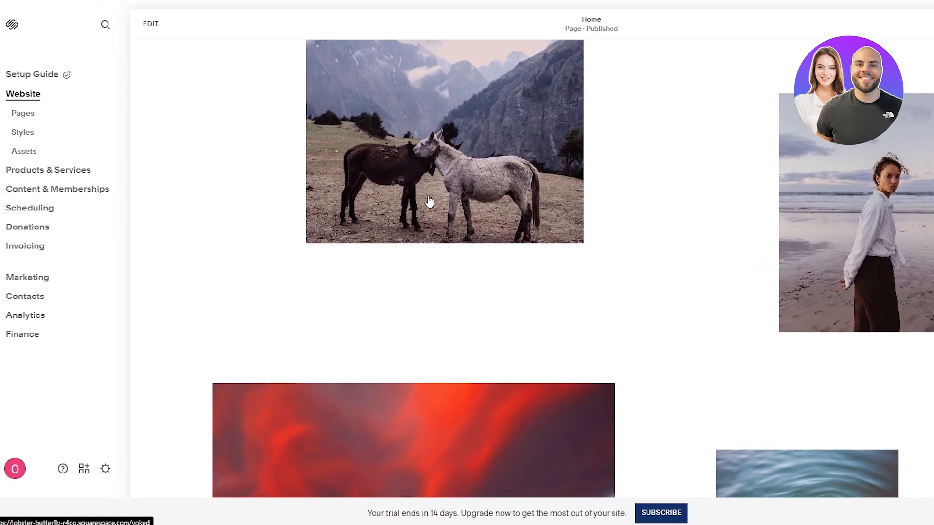
pyautogui.scroll(-10, 428, 203)
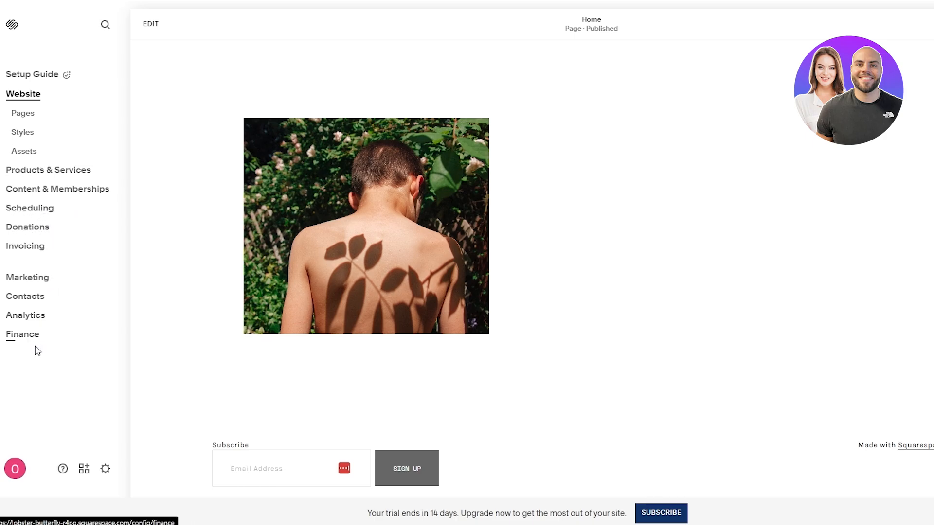
pyautogui.scroll(15, 810, 289)
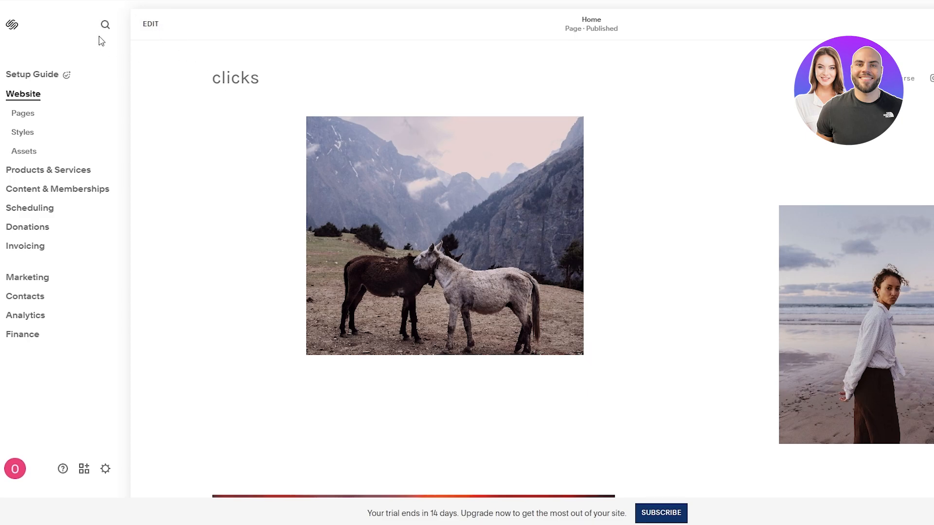
# - Open the Home page for editing and look through its image blocks from header to footer
pyautogui.click(151, 24)
pyautogui.click(165, 21)
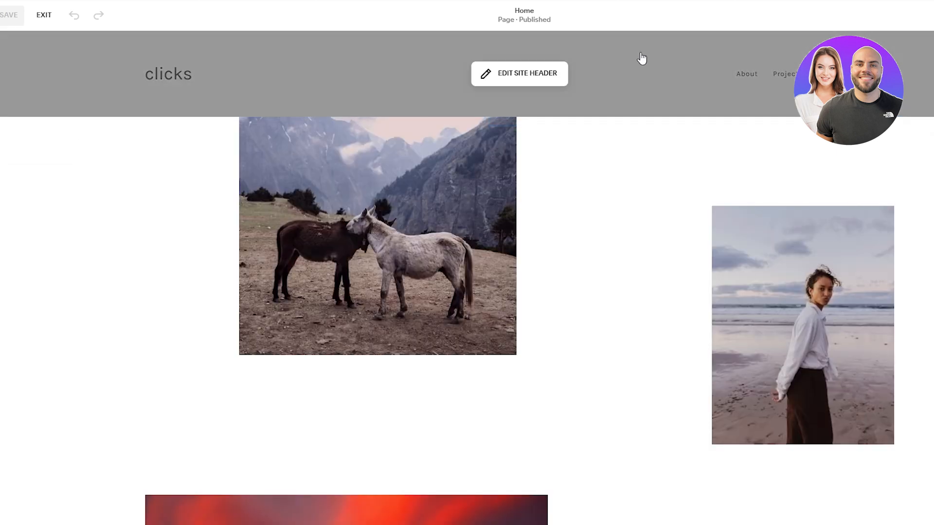
pyautogui.scroll(-8, 637, 61)
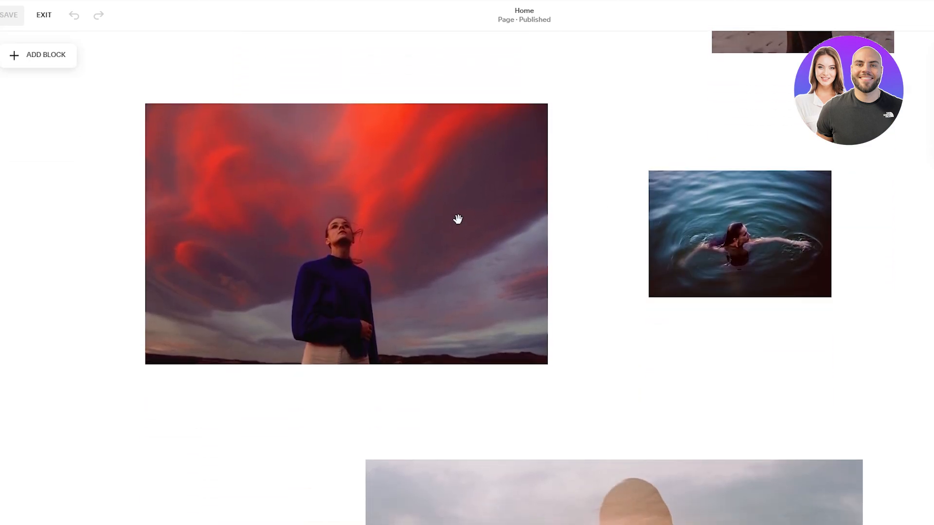
pyautogui.scroll(-15, 341, 216)
pyautogui.scroll(1, 389, 236)
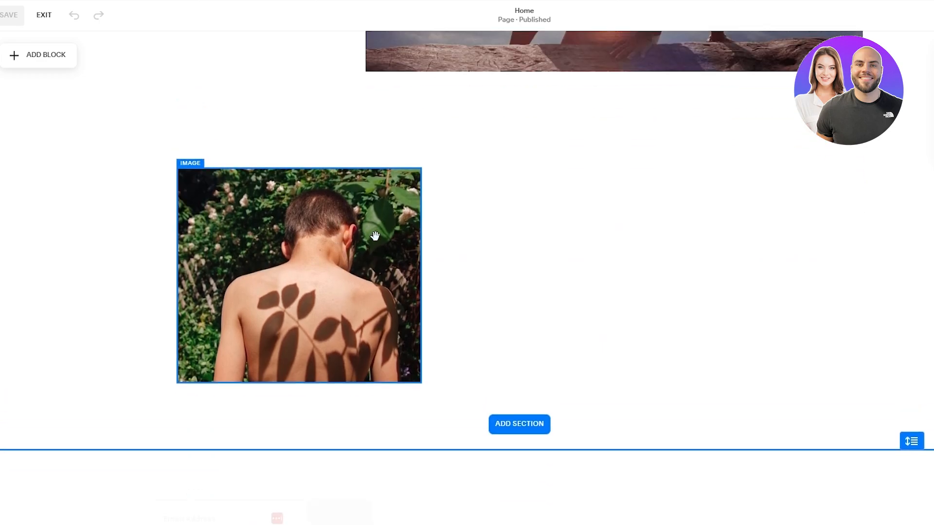
pyautogui.scroll(15, 375, 236)
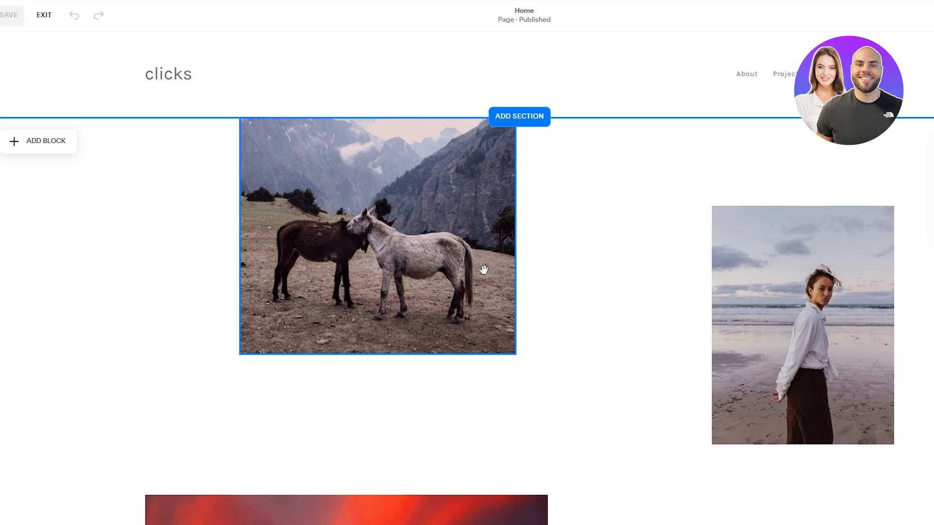
# - Open the content settings of the horse photo on the Home page and replace the photo with Clouds.png
pyautogui.click(349, 207)
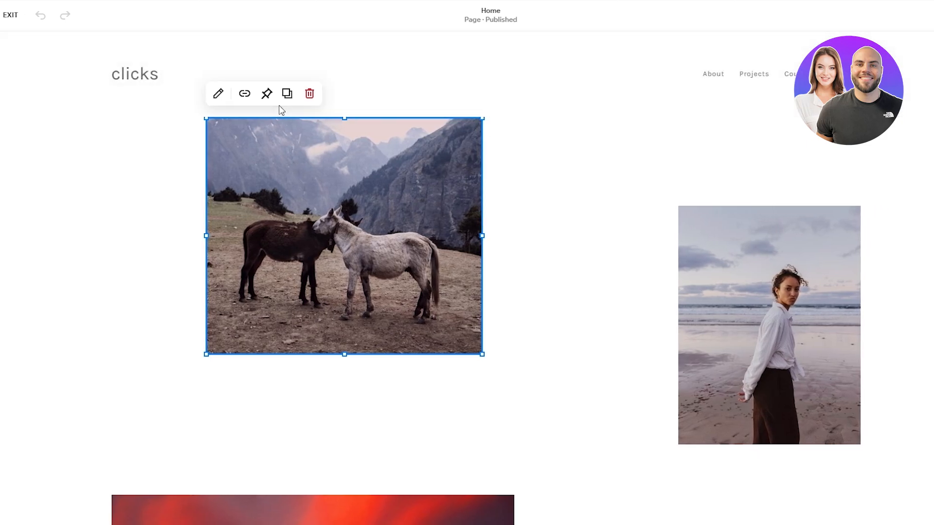
pyautogui.click(215, 101)
pyautogui.click(616, 231)
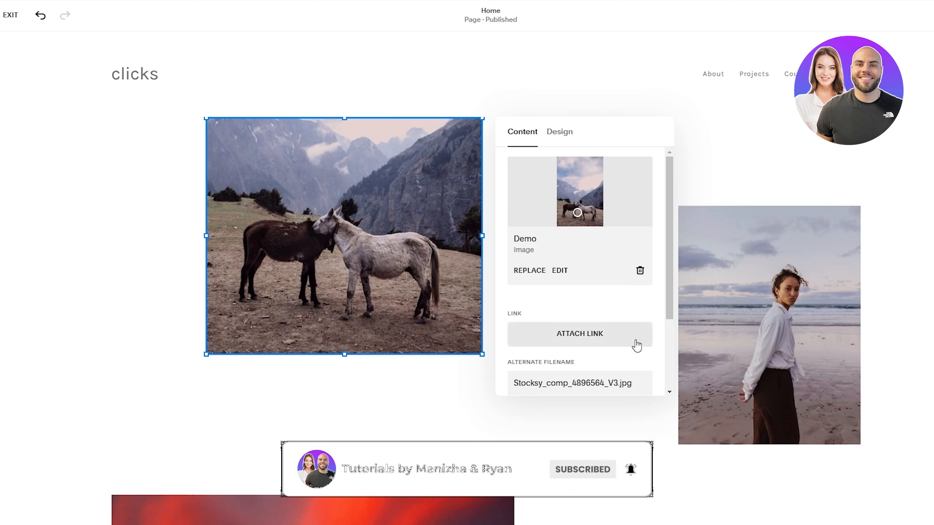
pyautogui.hotkey('ctrl', 'z')
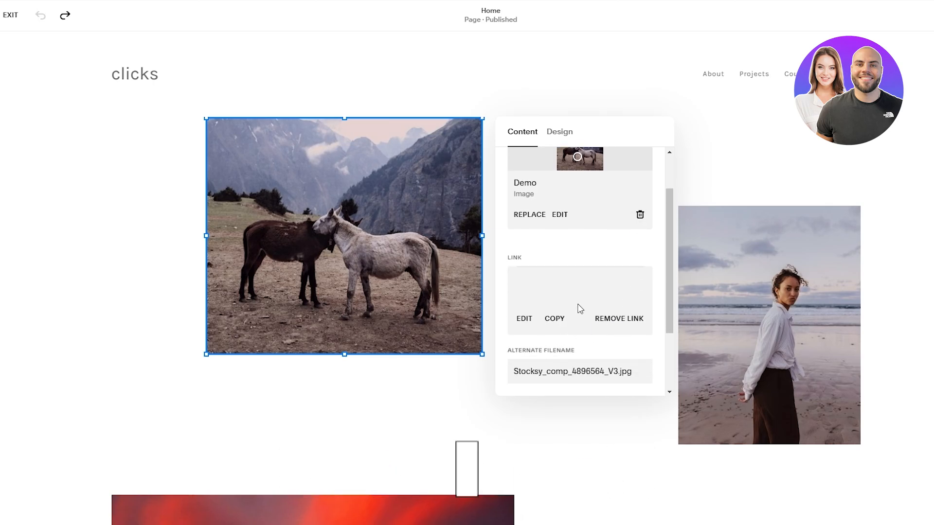
pyautogui.scroll(2, 583, 292)
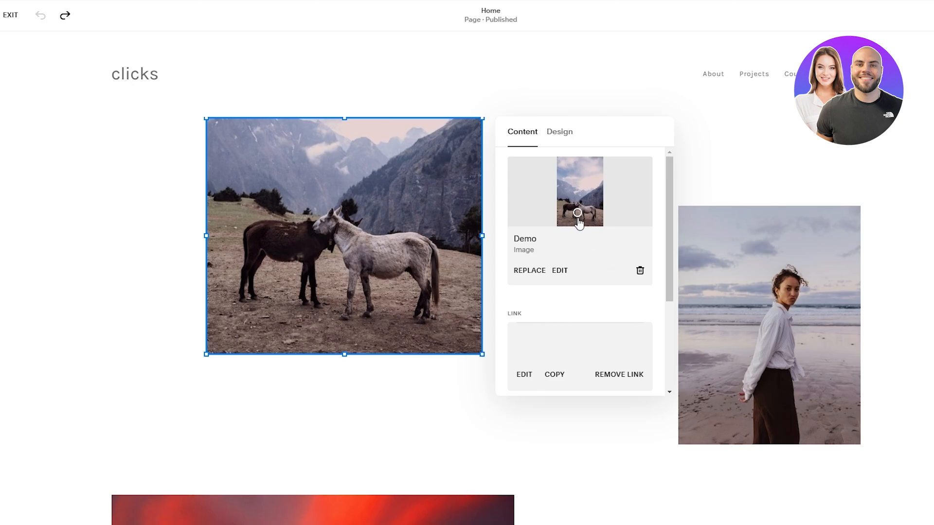
pyautogui.click(525, 272)
pyautogui.click(567, 297)
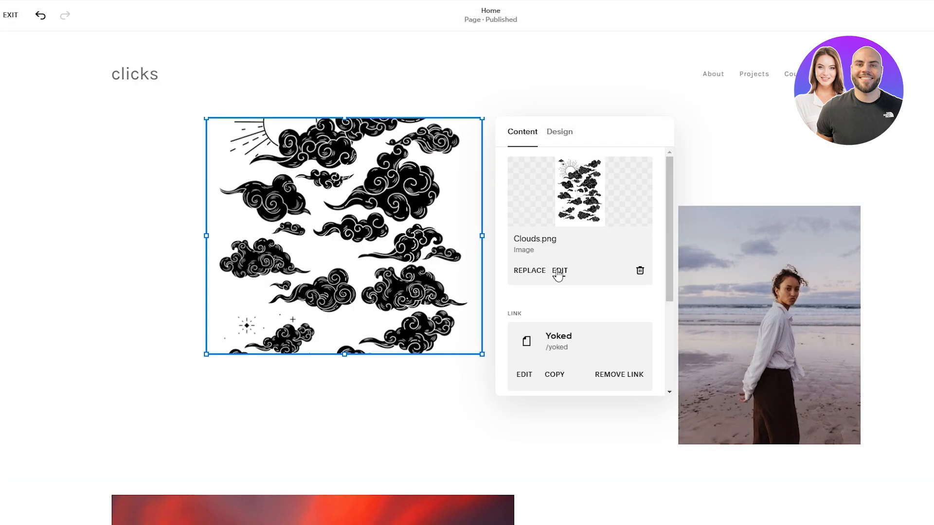
# - View the image adjustments for Clouds.png, and move its focal point up so the sun shows in the block
pyautogui.click(559, 271)
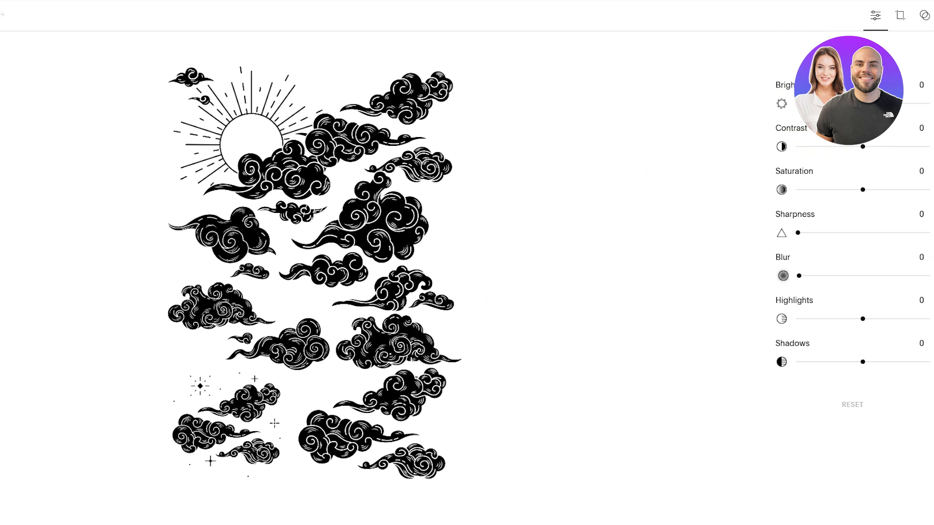
pyautogui.click(59, 16)
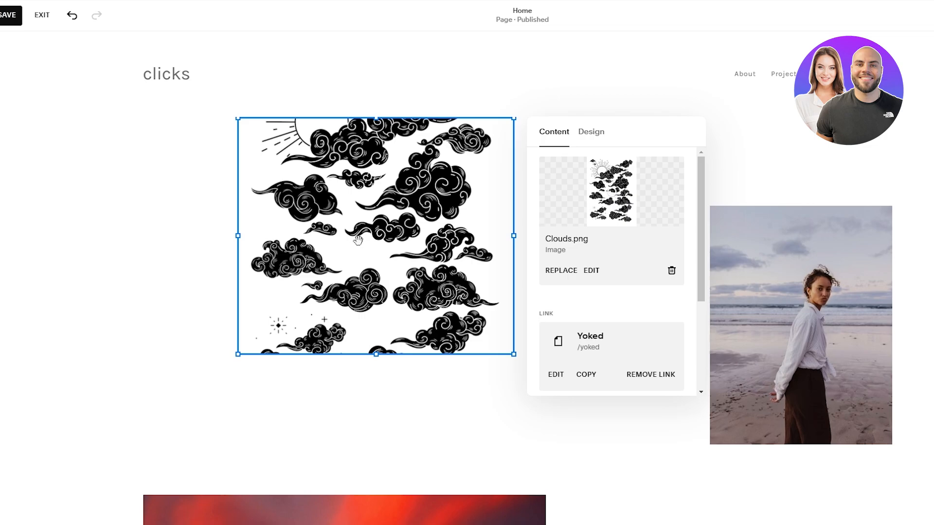
pyautogui.moveTo(358, 240)
pyautogui.mouseDown()
pyautogui.moveTo(359, 255)
pyautogui.moveTo(360, 230)
pyautogui.mouseUp()
pyautogui.moveTo(590, 221)
pyautogui.mouseDown()
pyautogui.moveTo(610, 200)
pyautogui.moveTo(610, 183)
pyautogui.moveTo(613, 209)
pyautogui.moveTo(608, 181)
pyautogui.mouseUp()
pyautogui.scroll(-3, 608, 211)
pyautogui.scroll(3, 610, 213)
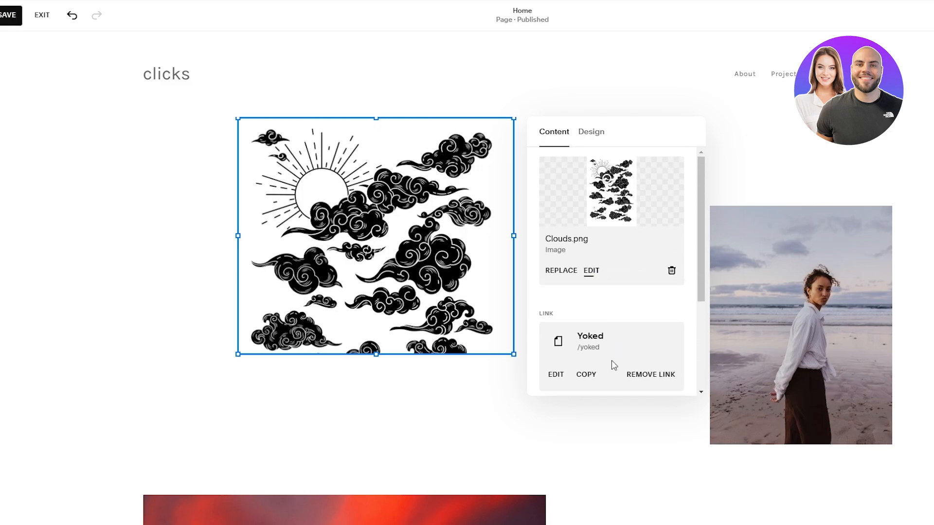
pyautogui.scroll(-3, 614, 366)
pyautogui.click(761, 235)
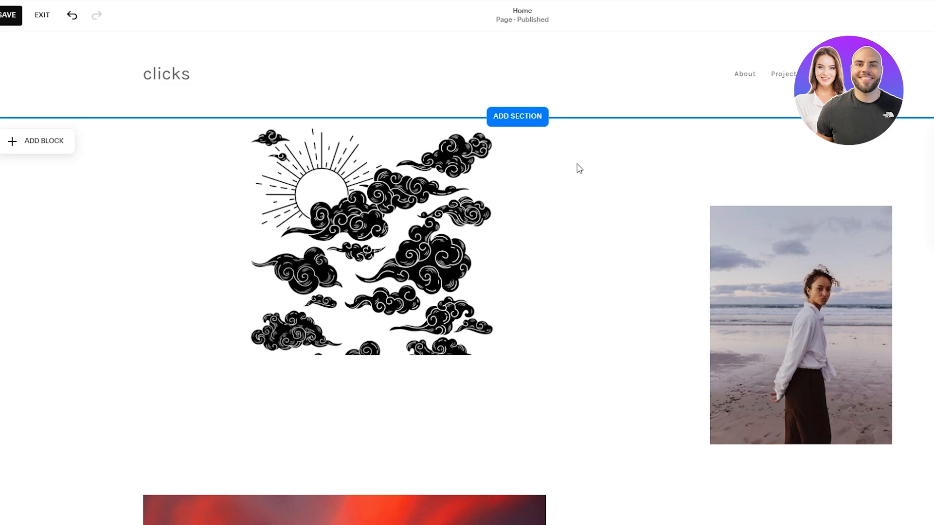
# - Open the content settings of the photo of the woman on the beach and bring up its replacement options
pyautogui.click(727, 205)
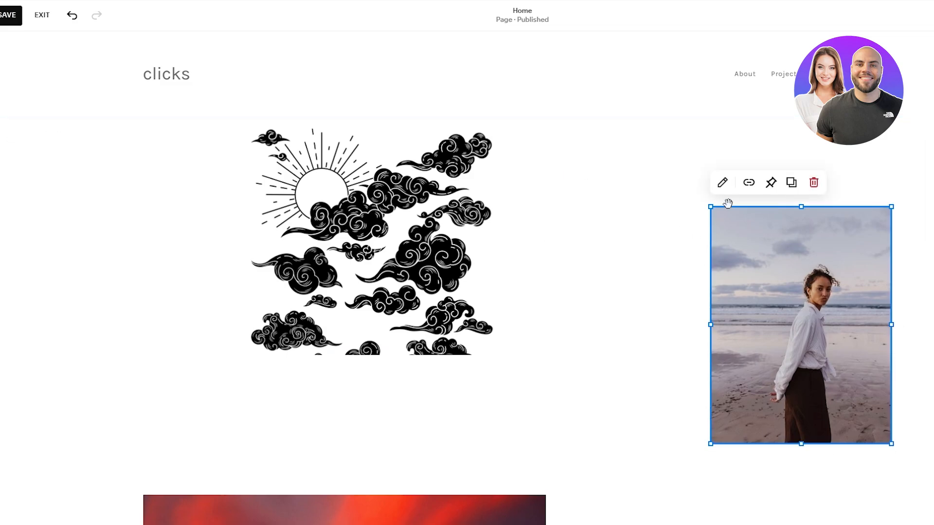
pyautogui.click(722, 182)
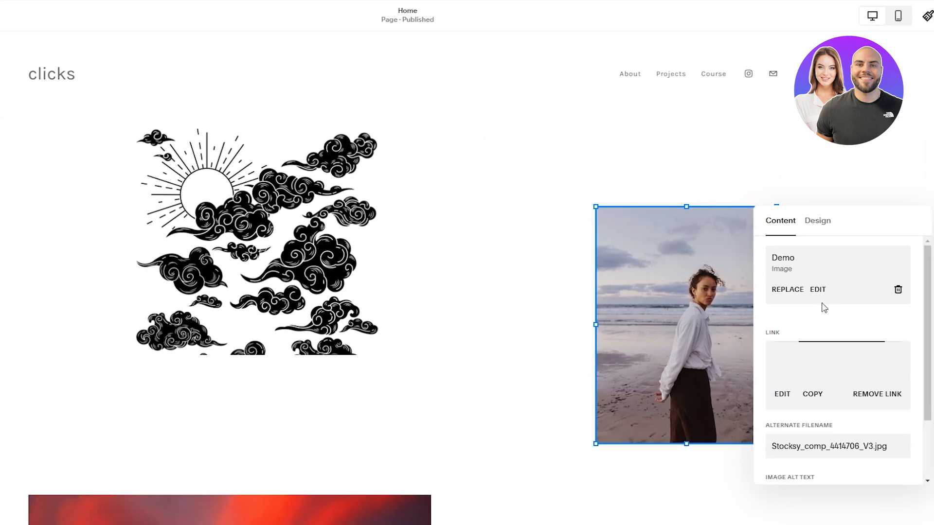
pyautogui.click(798, 359)
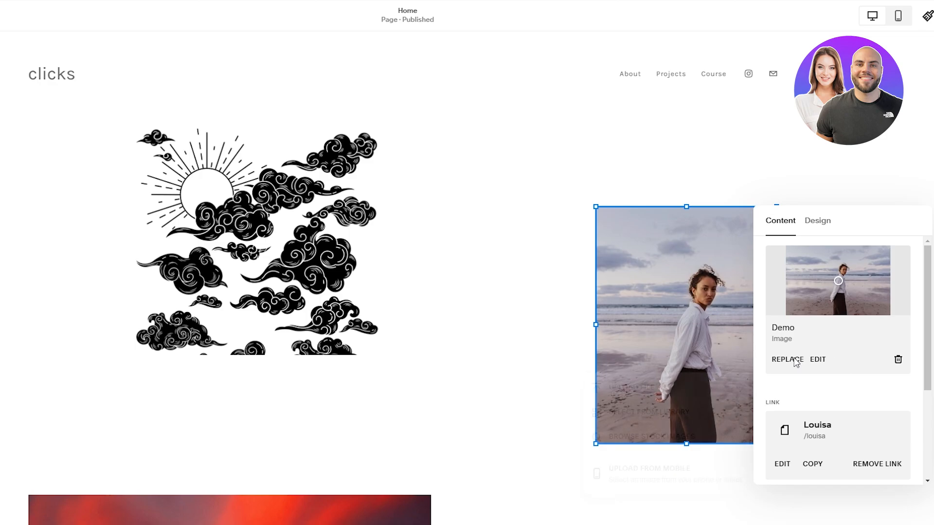
# - Try to replace the beach photo with uploaded image files, including the orange cat JPEG
pyautogui.click(670, 388)
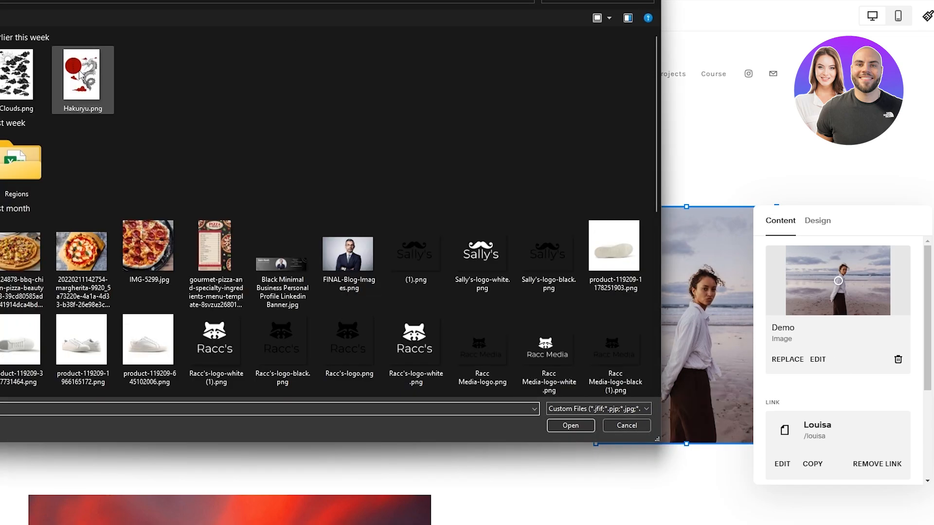
pyautogui.scroll(-10, 301, 264)
pyautogui.doubleClick(302, 264)
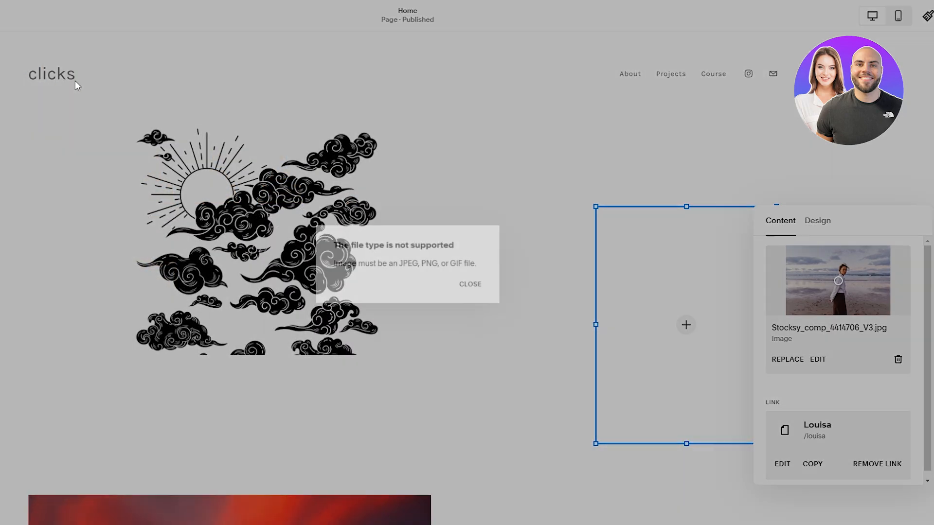
pyautogui.click(485, 294)
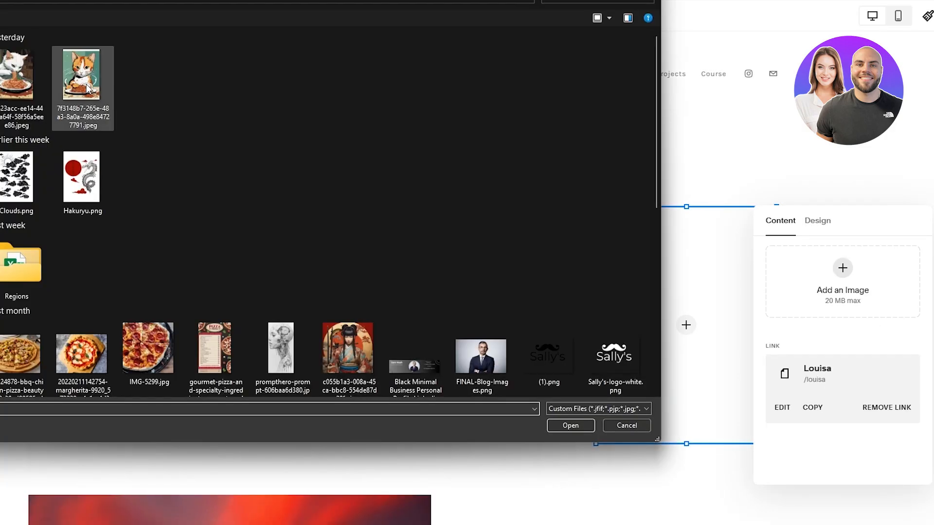
pyautogui.doubleClick(83, 80)
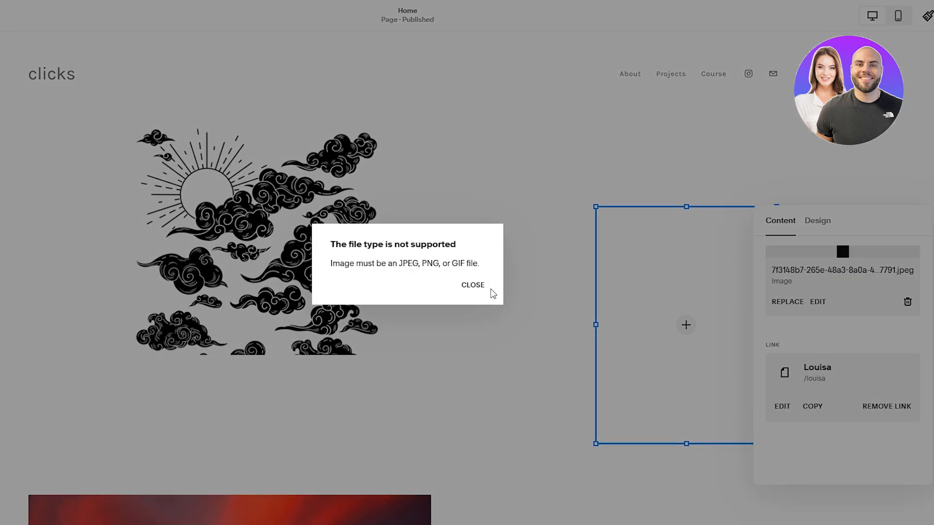
pyautogui.click(492, 289)
# - Upload Hakuryu.png into the image block beside the clouds artwork and close its settings
pyautogui.click(832, 308)
pyautogui.click(844, 335)
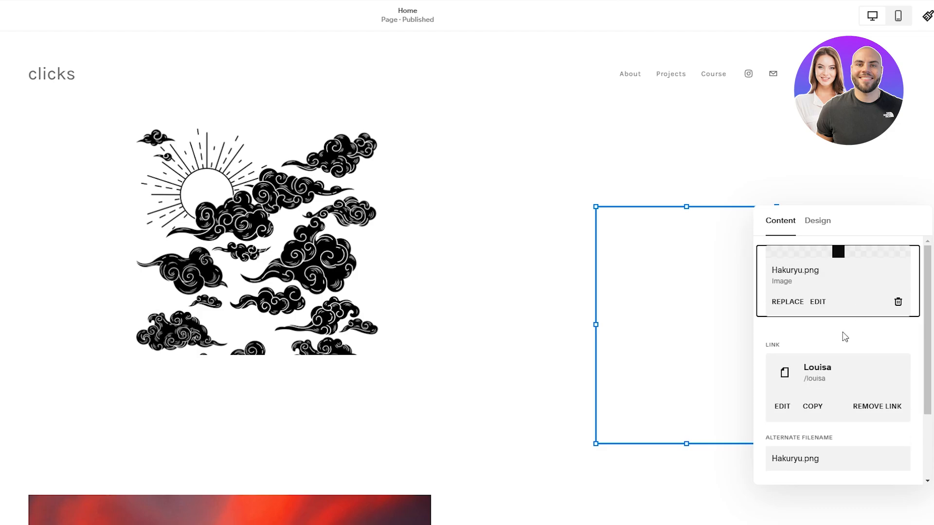
pyautogui.click(662, 498)
# - Replace the photo of the woman under the red sky with the uploaded file old-man-5564731_1920.jpg and close its settings
pyautogui.scroll(-5, 856, 372)
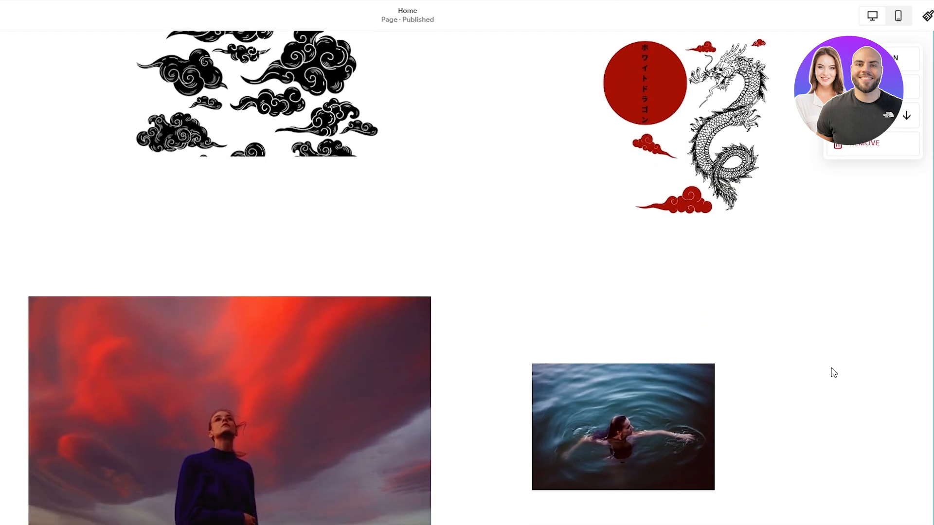
pyautogui.scroll(-5, 304, 382)
pyautogui.scroll(4, 273, 246)
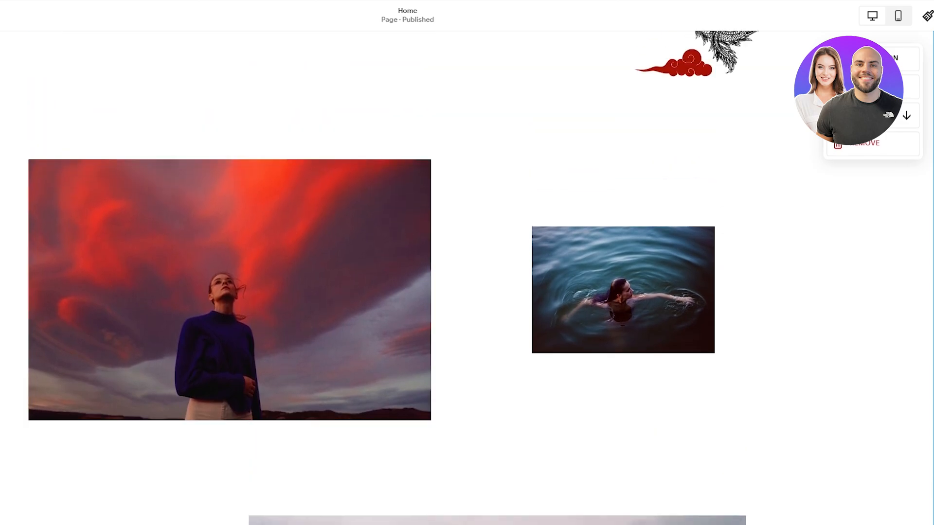
pyautogui.click(370, 194)
pyautogui.click(42, 136)
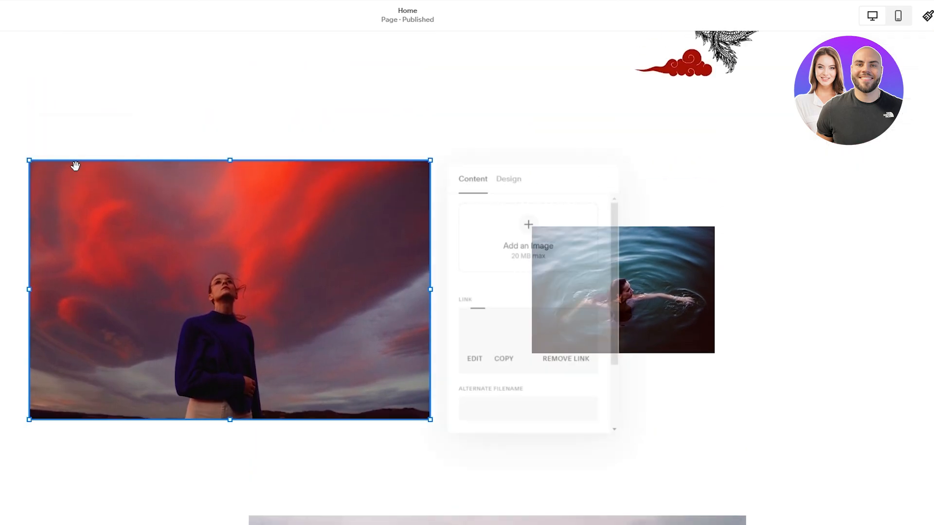
pyautogui.click(481, 314)
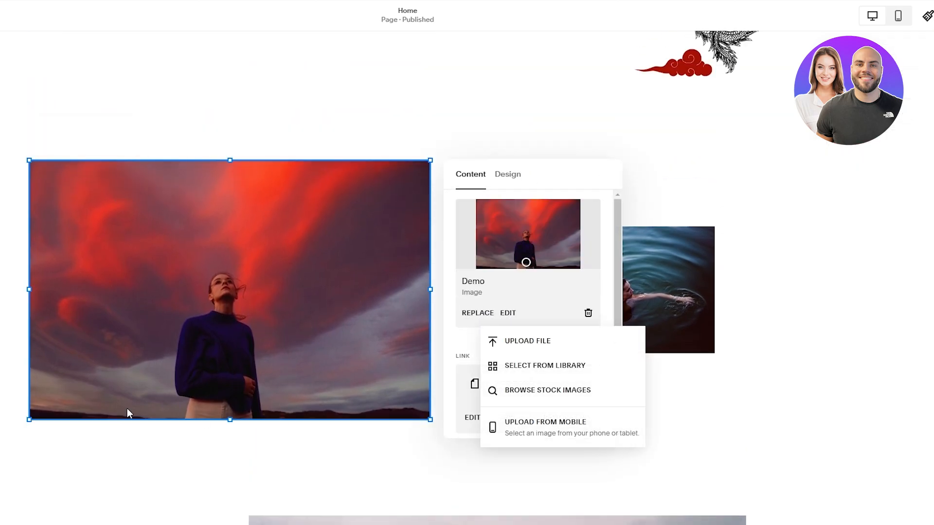
pyautogui.click(530, 344)
pyautogui.scroll(-10, 127, 130)
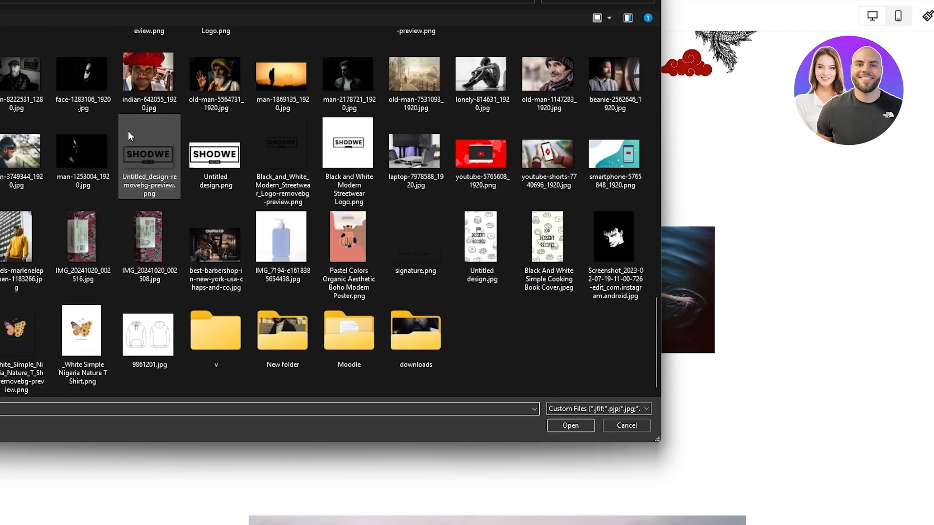
pyautogui.scroll(3, 179, 165)
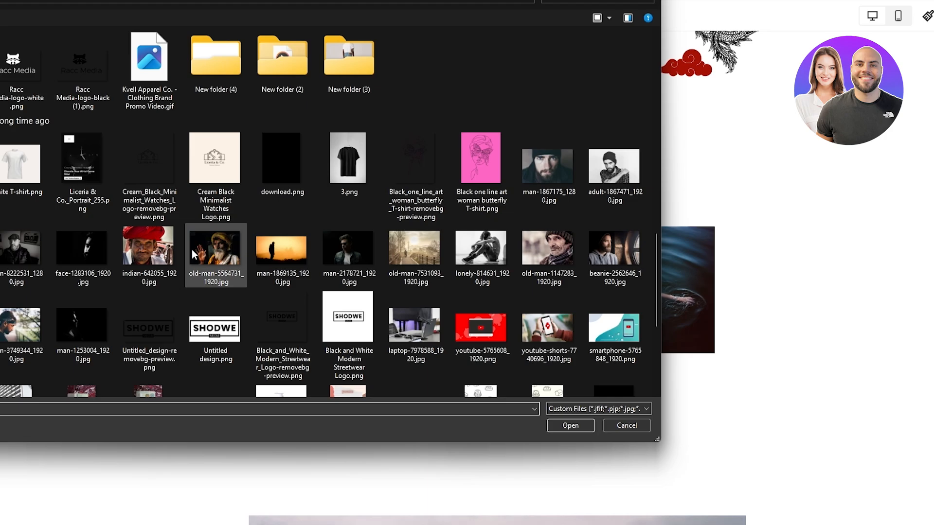
pyautogui.doubleClick(214, 248)
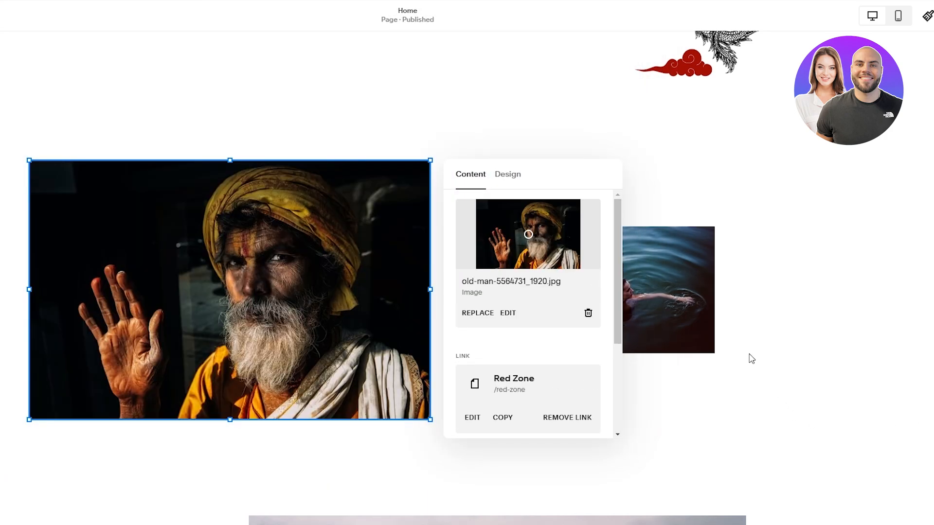
pyautogui.click(751, 359)
# - Look over the Home page to review the replaced images alongside the remaining demo photos
pyautogui.scroll(-5, 130, 319)
pyautogui.scroll(11, 121, 315)
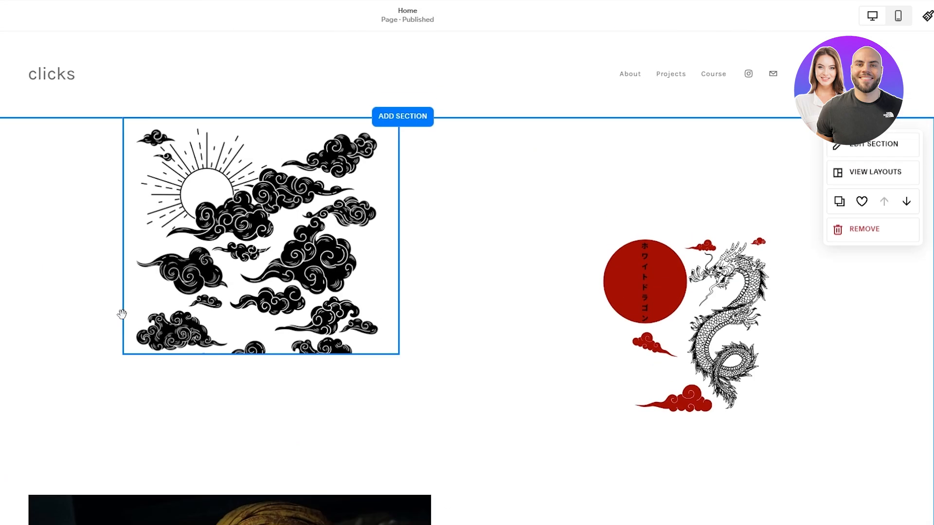
pyautogui.scroll(-3, 606, 202)
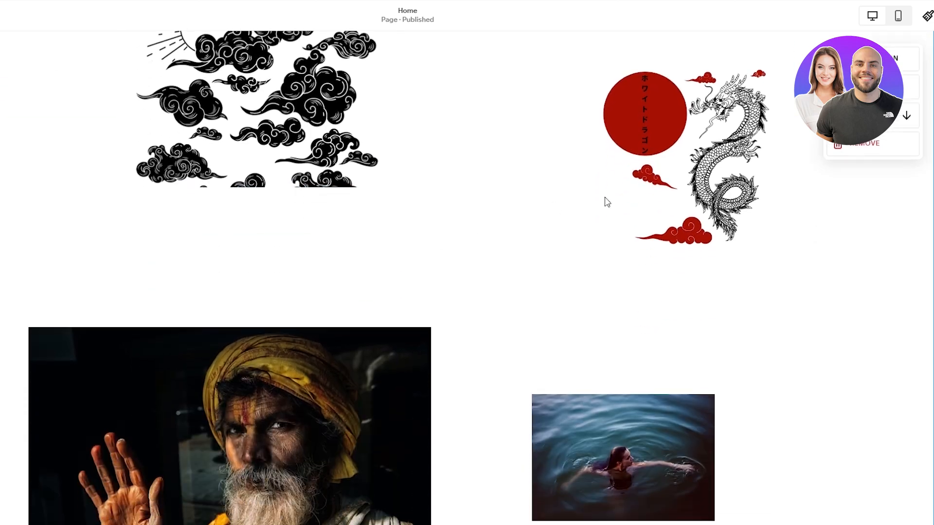
pyautogui.scroll(1, 606, 201)
pyautogui.scroll(1, 71, 289)
pyautogui.scroll(-5, 521, 287)
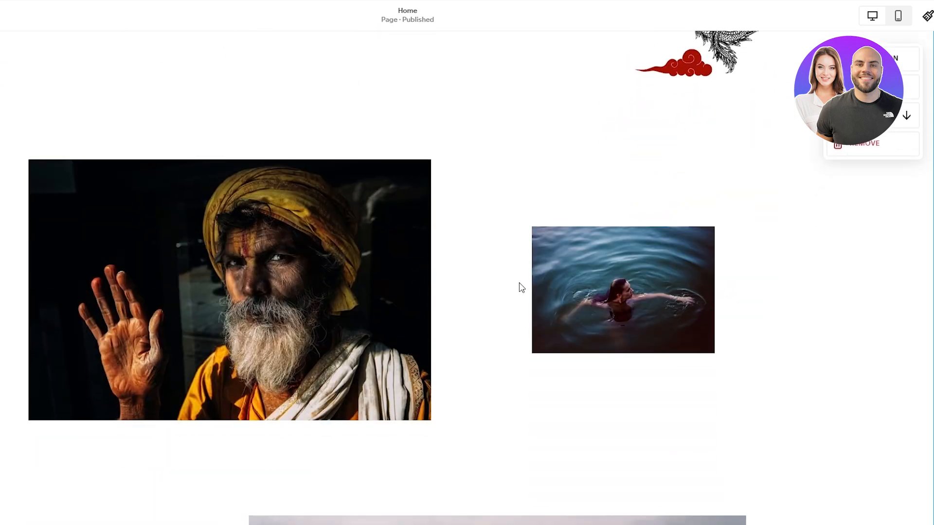
pyautogui.scroll(-6, 506, 279)
pyautogui.scroll(11, 467, 300)
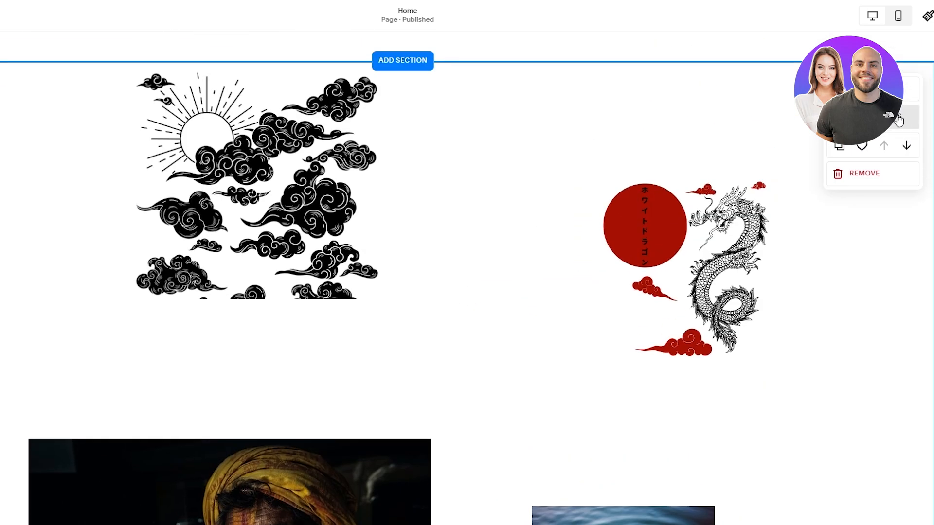
# - Open the layout options for the image section and look through the suggested arrangements
pyautogui.click(898, 120)
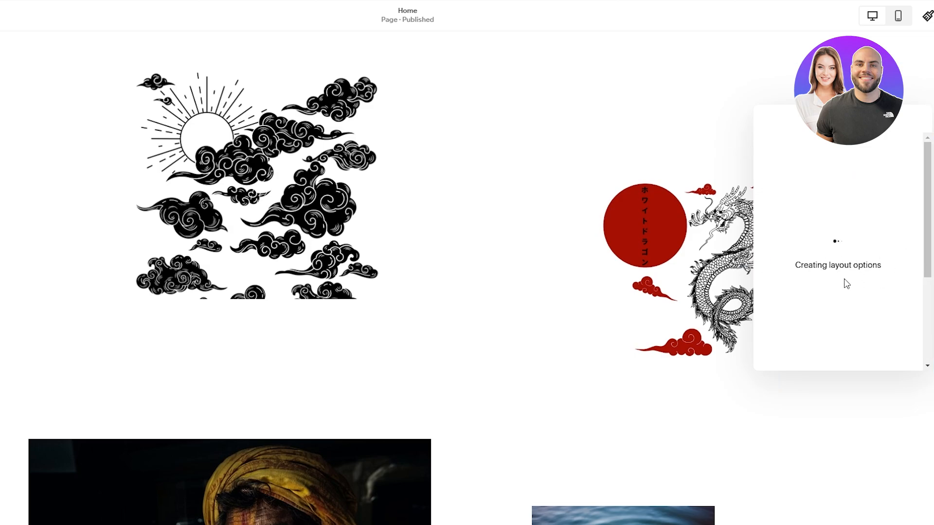
pyautogui.scroll(-1, 844, 288)
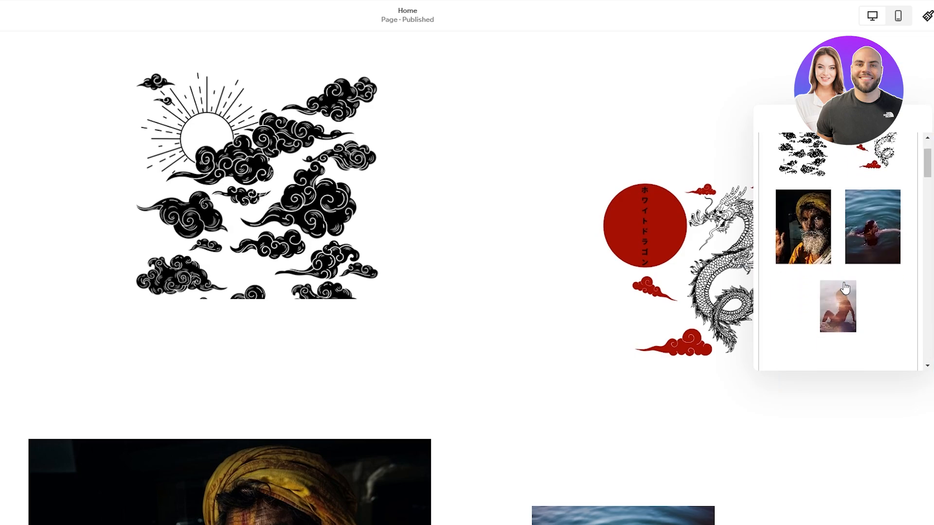
pyautogui.scroll(-6, 848, 272)
pyautogui.scroll(6, 846, 271)
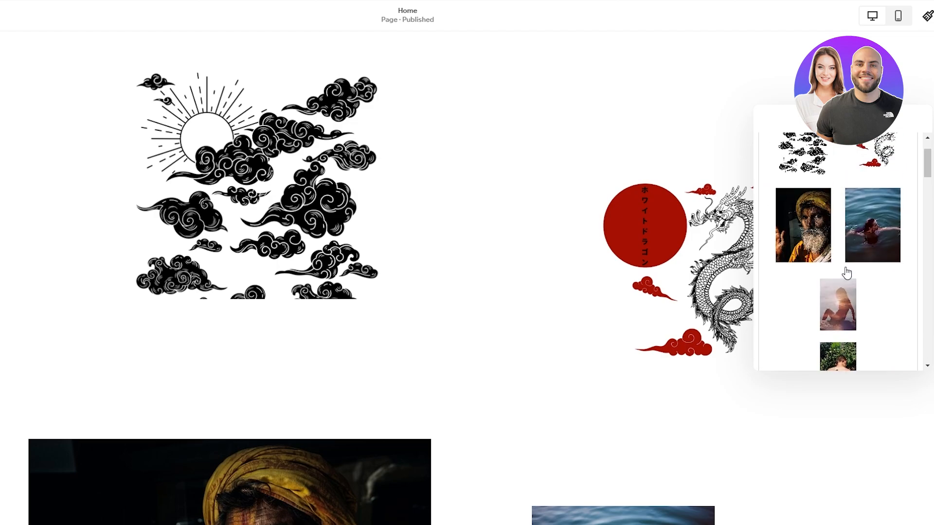
pyautogui.scroll(1, 846, 272)
pyautogui.scroll(-5, 852, 211)
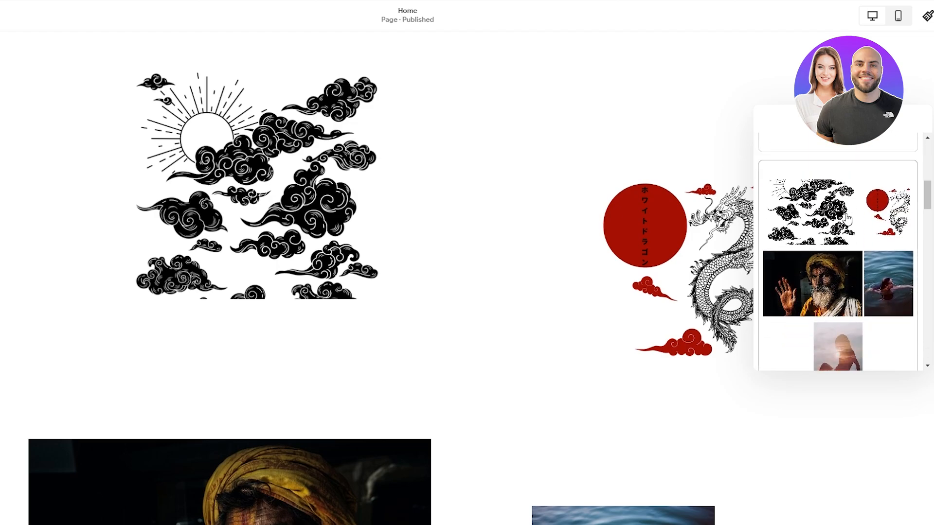
pyautogui.scroll(-5, 873, 250)
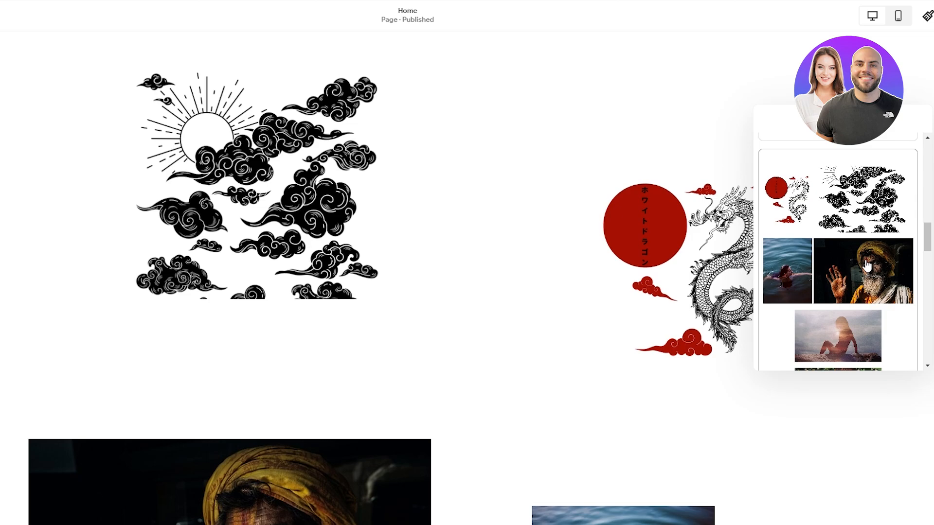
pyautogui.scroll(-8, 870, 265)
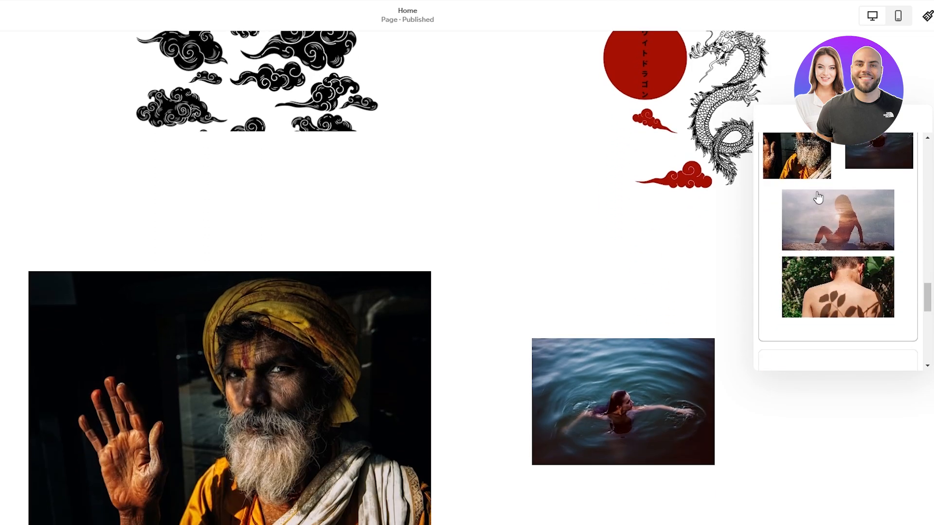
# - Try three of the suggested layouts on the image section, compare the results on the page, and close the layout options
pyautogui.click(817, 197)
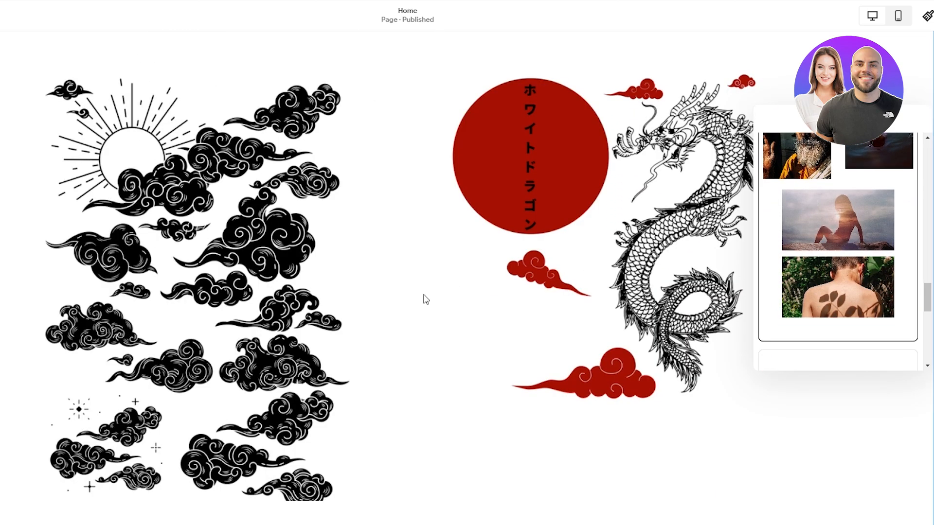
pyautogui.scroll(-10, 425, 297)
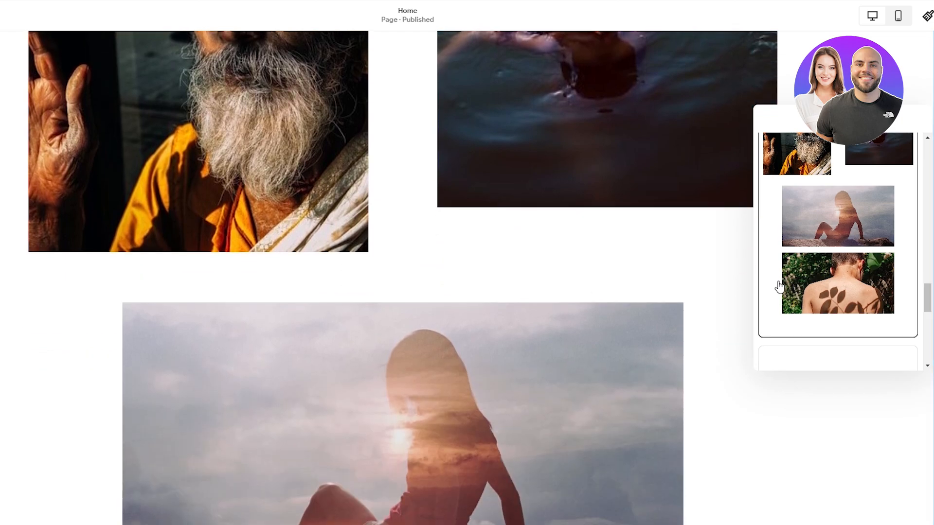
pyautogui.scroll(-4, 859, 267)
pyautogui.click(850, 250)
pyautogui.scroll(-3, 851, 253)
pyautogui.scroll(6, 850, 254)
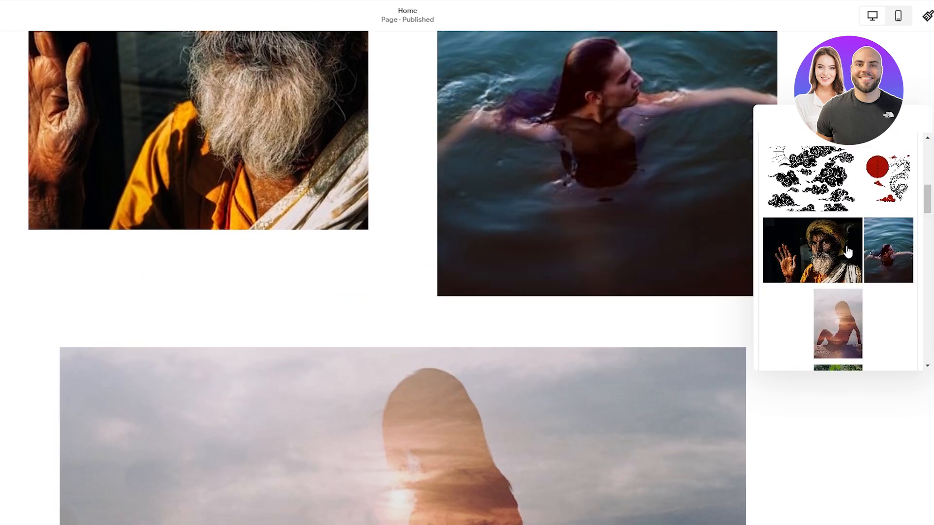
pyautogui.click(848, 251)
pyautogui.scroll(12, 594, 219)
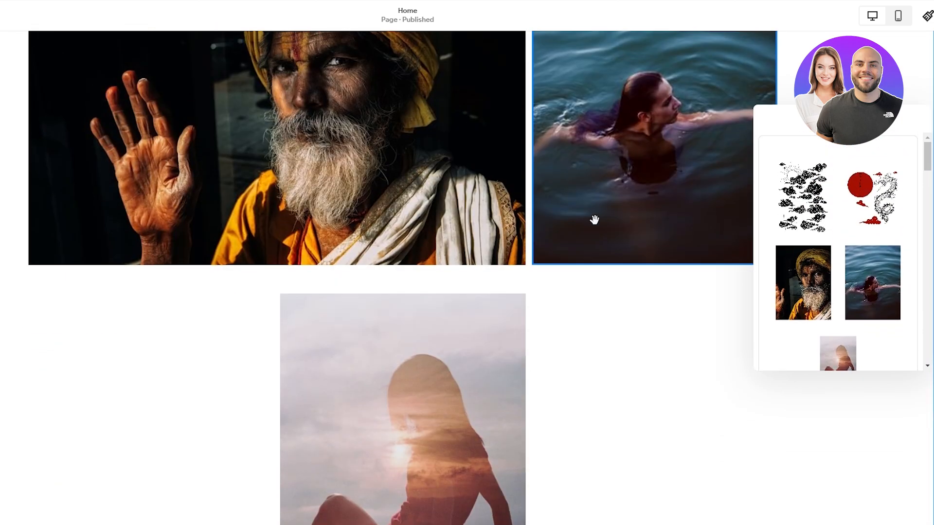
pyautogui.scroll(2, 587, 223)
pyautogui.click(731, 144)
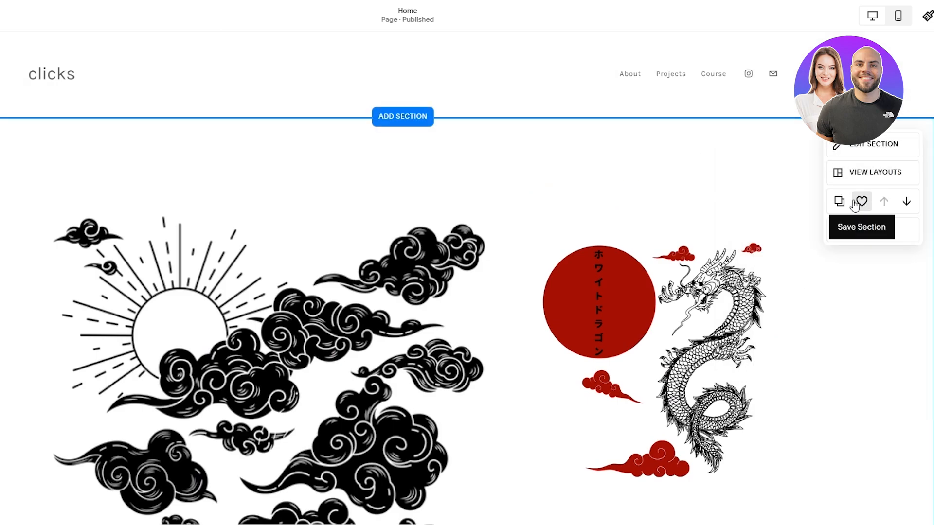
# - Move the photo of the bare-backed man to the right of the page and the silhouetted woman's photo to the left
pyautogui.scroll(-5, 439, 243)
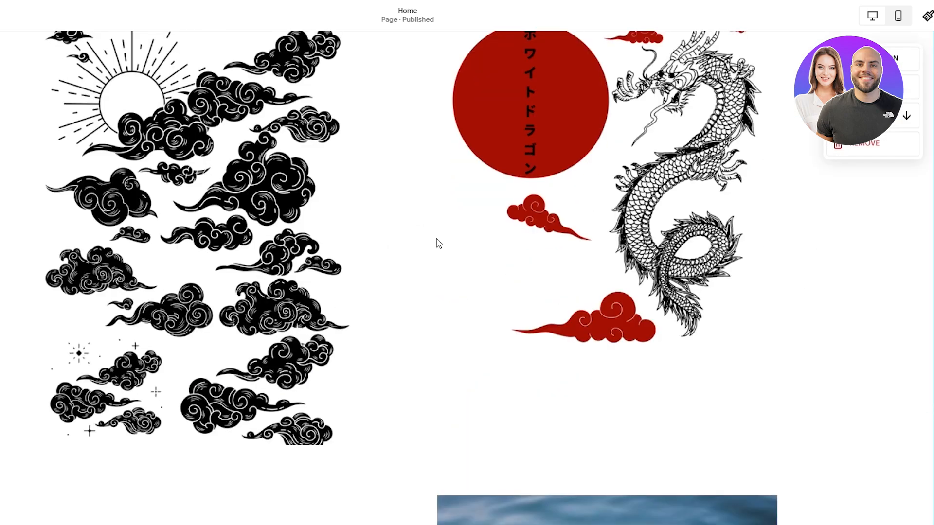
pyautogui.scroll(-5, 438, 243)
pyautogui.scroll(7, 438, 243)
pyautogui.scroll(-10, 430, 241)
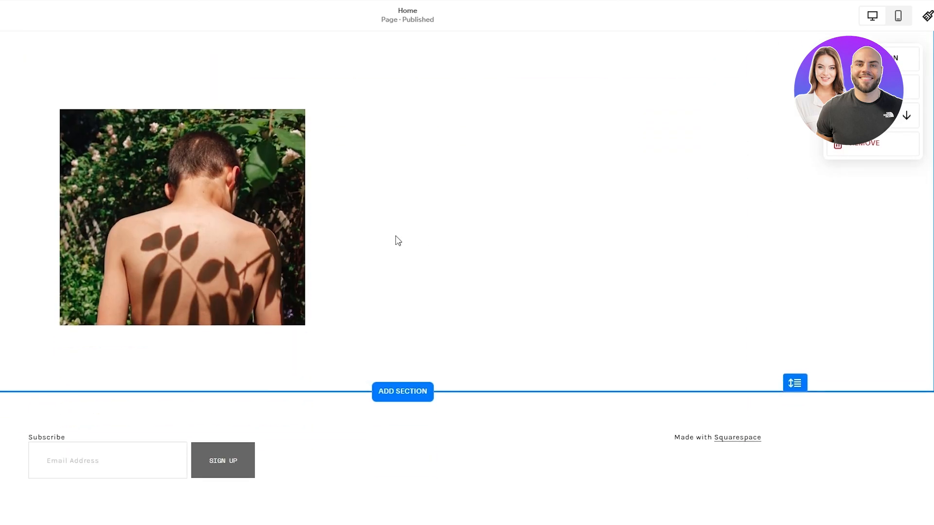
pyautogui.click(102, 184)
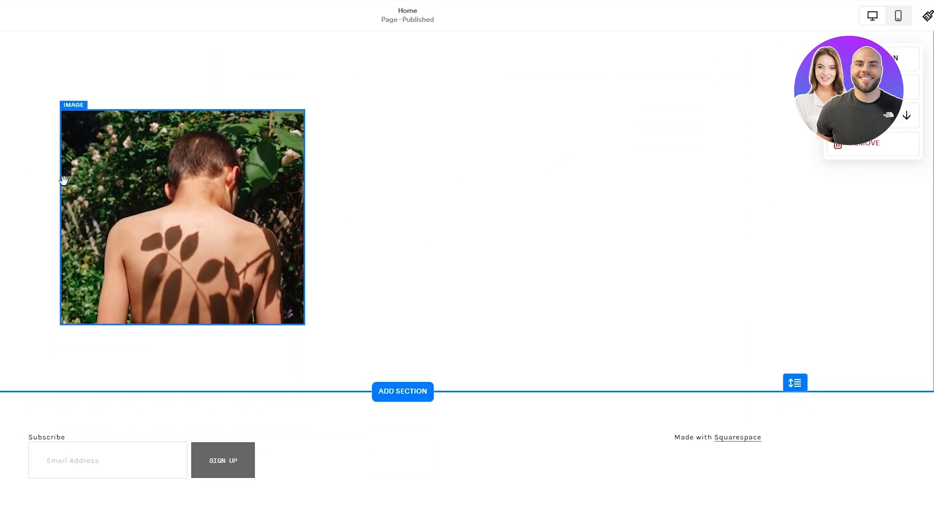
pyautogui.moveTo(103, 184); pyautogui.dragTo(568, 214)
pyautogui.scroll(5, 453, 222)
pyautogui.moveTo(358, 227); pyautogui.dragTo(209, 249)
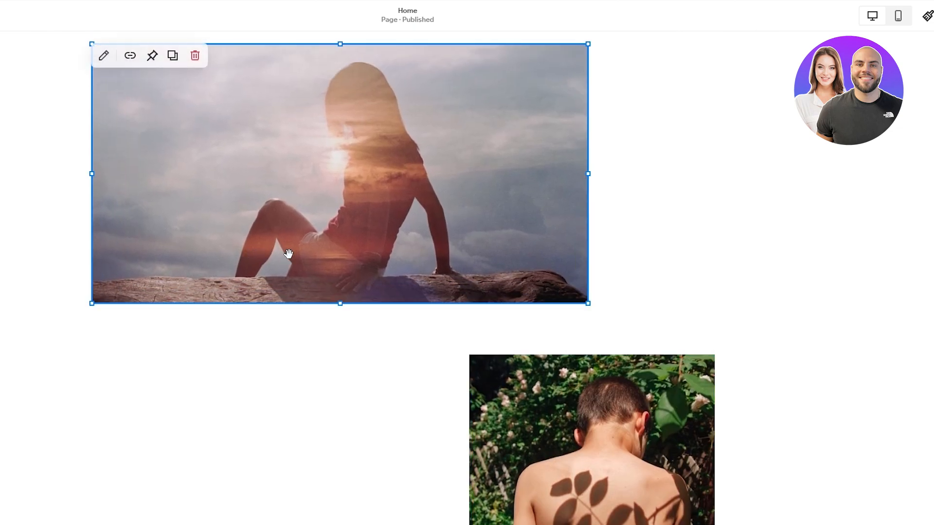
pyautogui.scroll(10, 329, 258)
pyautogui.scroll(-5, 624, 456)
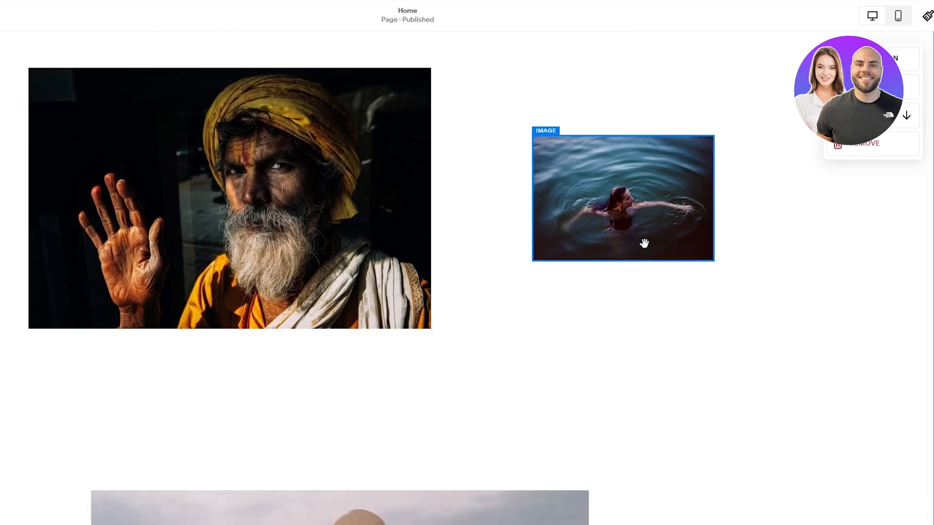
# - Enlarge the swimmer photo so it fills the space beside the turbaned man's portrait, and make the portrait slightly smaller
pyautogui.click(642, 244)
pyautogui.moveTo(715, 258); pyautogui.dragTo(775, 334)
pyautogui.moveTo(706, 260); pyautogui.dragTo(777, 340)
pyautogui.click(421, 302)
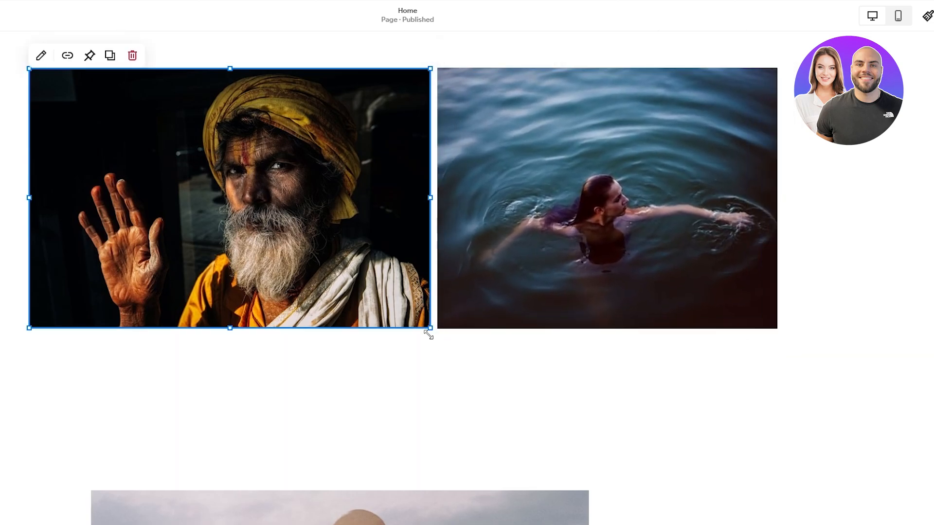
pyautogui.moveTo(428, 334); pyautogui.dragTo(400, 307)
pyautogui.click(423, 369)
# - Stagger the two photos by moving the turbaned man's portrait up beneath the cloud artwork and placing the swimmer photo slightly lower
pyautogui.scroll(5, 414, 373)
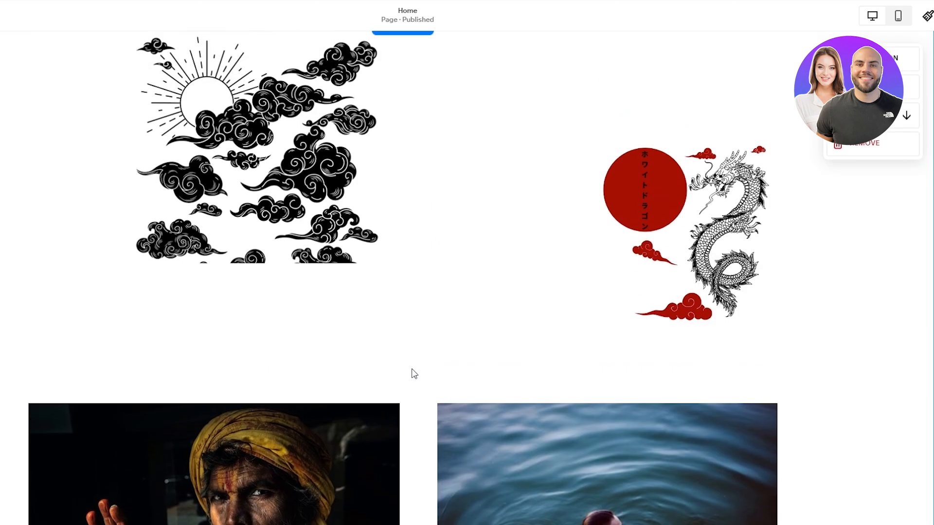
pyautogui.scroll(2, 414, 374)
pyautogui.scroll(-6, 410, 375)
pyautogui.moveTo(521, 302); pyautogui.dragTo(519, 393)
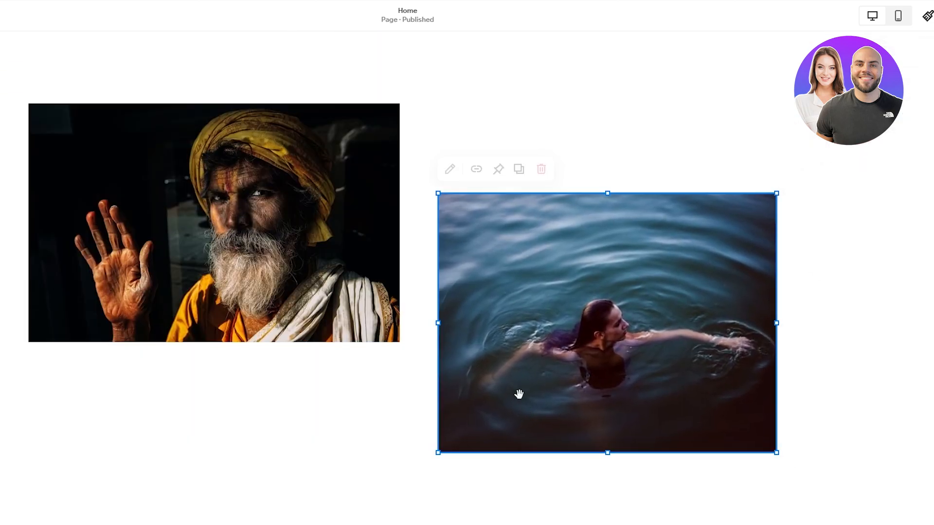
pyautogui.scroll(5, 519, 394)
pyautogui.moveTo(299, 376); pyautogui.dragTo(293, 283)
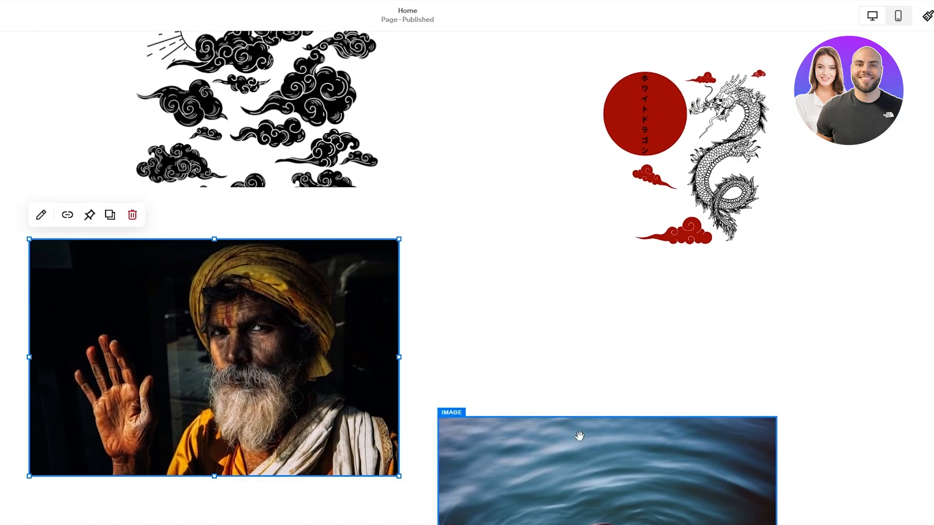
pyautogui.moveTo(579, 436); pyautogui.dragTo(602, 346)
# - Move the silhouetted woman's photo up beneath the swimmer photo, and the bare-backed man's photo up directly below it
pyautogui.scroll(-8, 431, 338)
pyautogui.moveTo(344, 400); pyautogui.dragTo(338, 258)
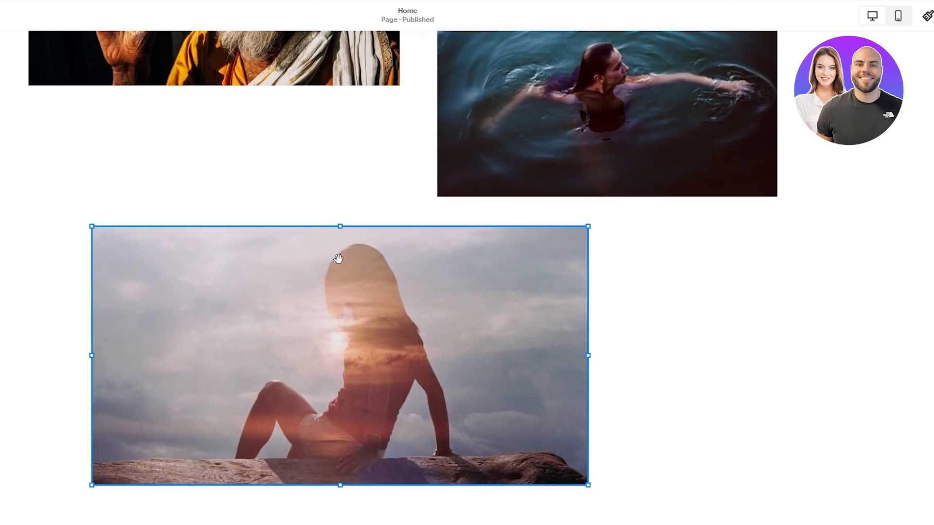
pyautogui.scroll(-7, 340, 272)
pyautogui.moveTo(599, 422); pyautogui.dragTo(627, 245)
pyautogui.scroll(-1, 516, 227)
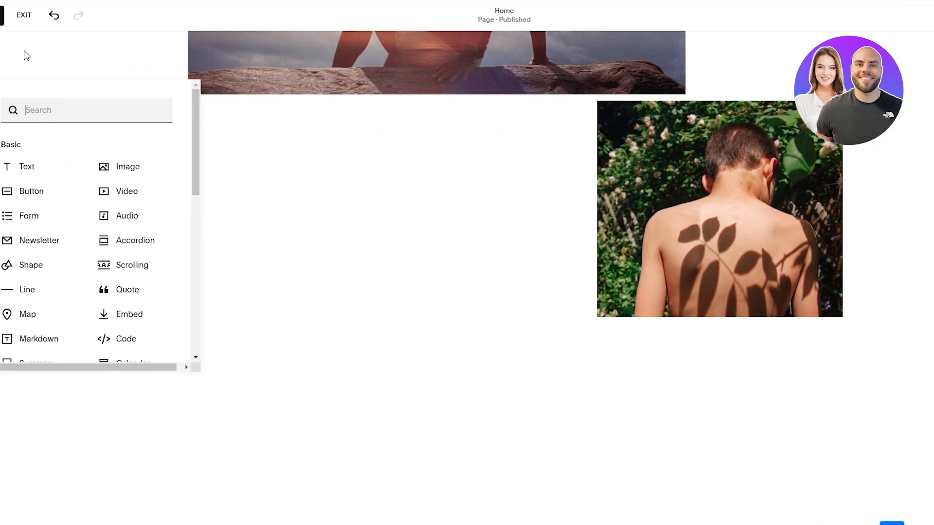
pyautogui.click(136, 176)
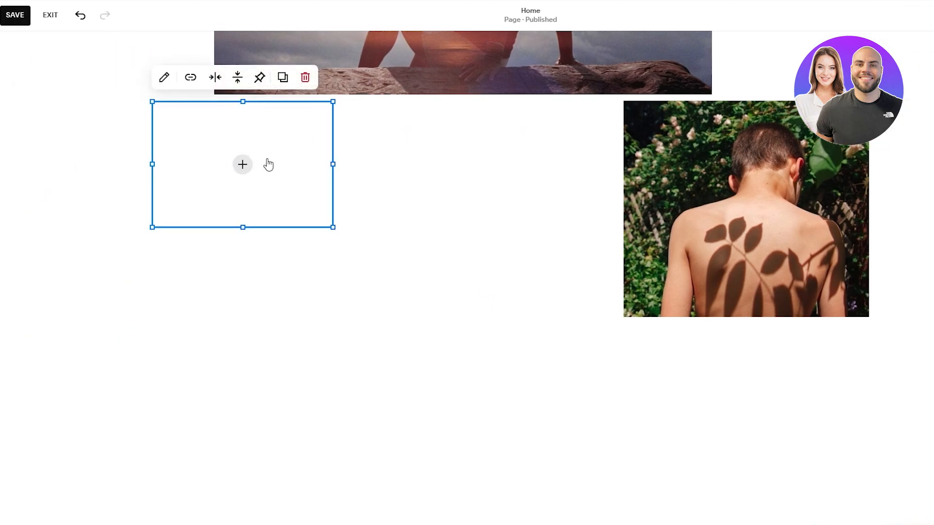
pyautogui.moveTo(266, 163); pyautogui.dragTo(363, 218)
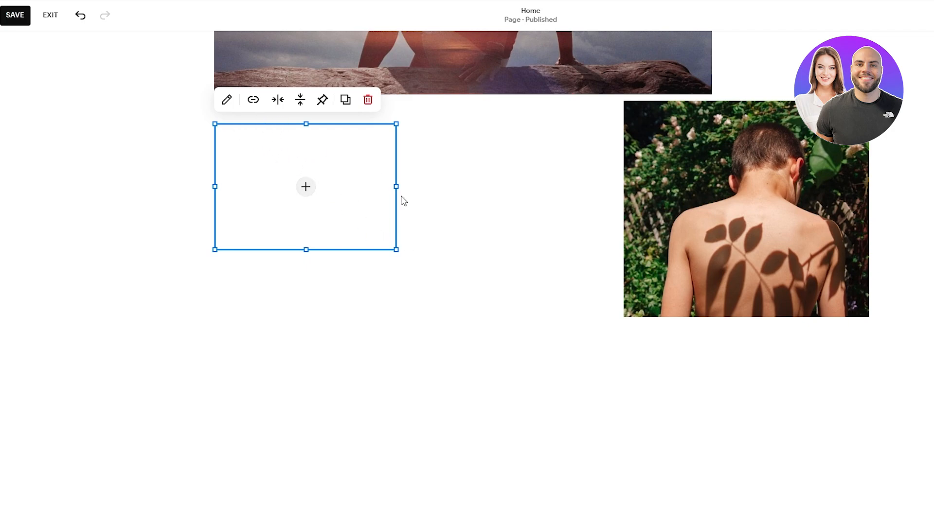
pyautogui.click(369, 99)
# - Add a video block in the empty space beside the bare-backed man's photo and upload the blue-sneakers video into it
pyautogui.click(37, 57)
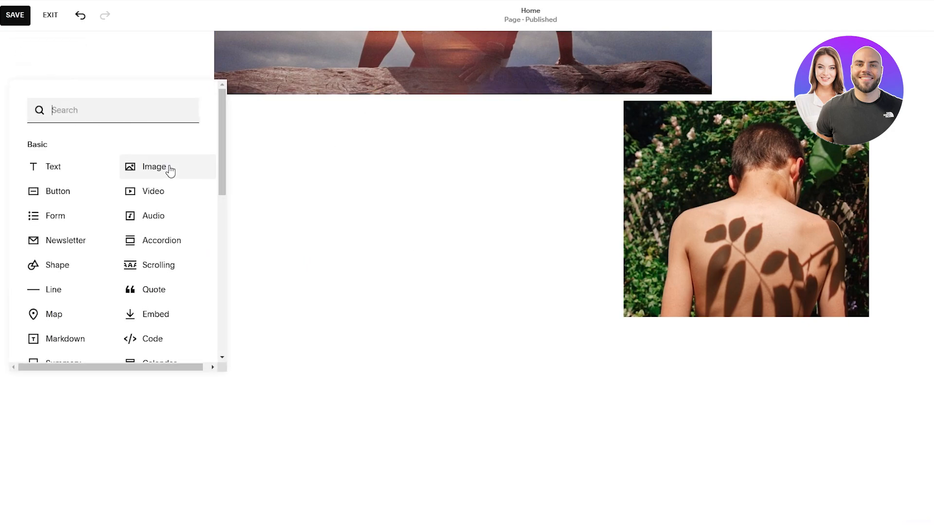
pyautogui.click(152, 197)
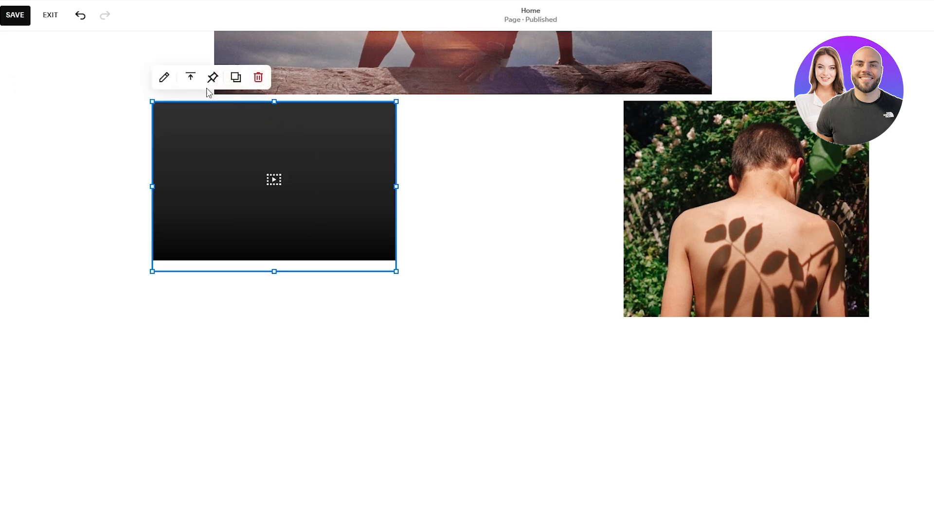
pyautogui.click(190, 80)
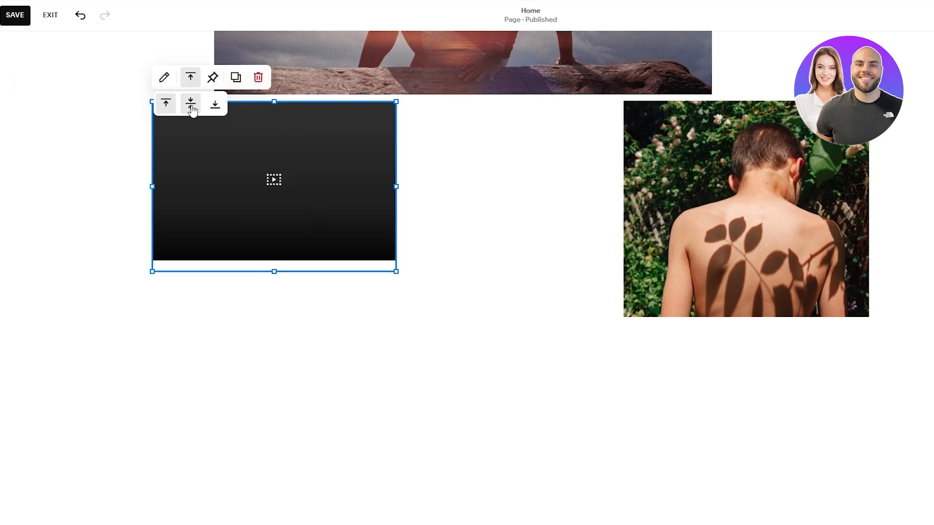
pyautogui.click(166, 83)
pyautogui.click(492, 184)
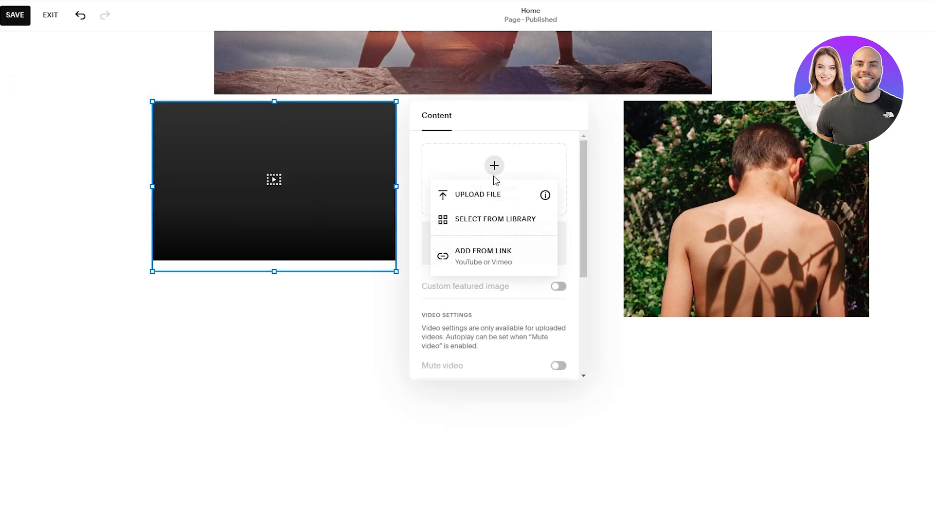
pyautogui.click(499, 202)
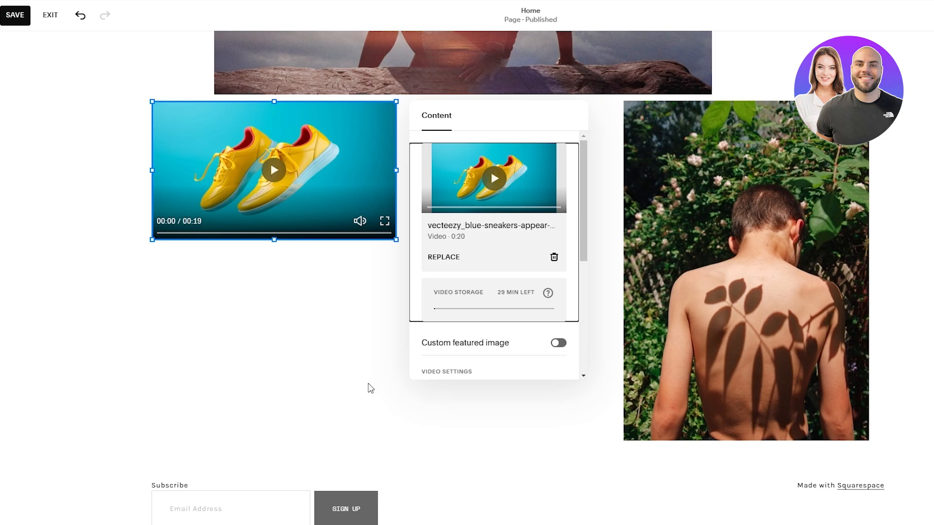
pyautogui.click(310, 321)
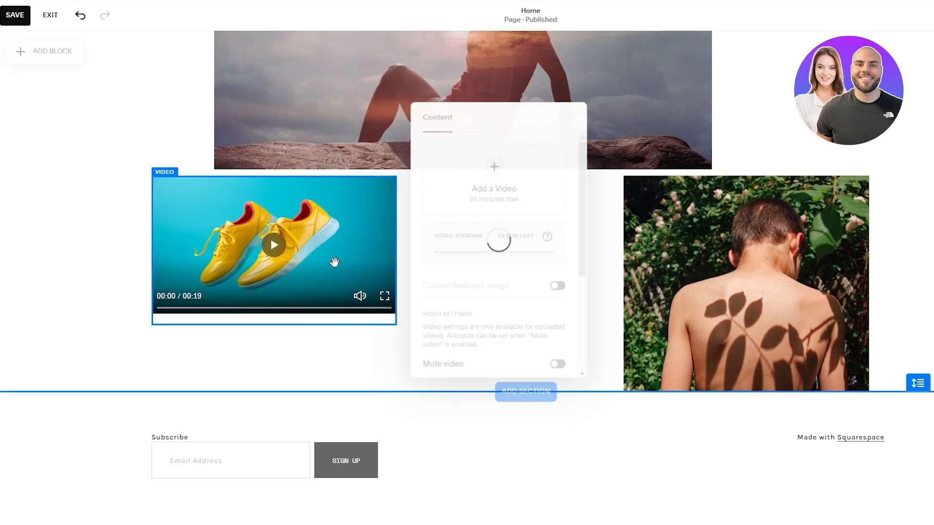
# - Enlarge the sneakers video block toward the bare-backed man's photo
pyautogui.click(384, 245)
pyautogui.moveTo(397, 324); pyautogui.dragTo(490, 389)
pyautogui.click(521, 302)
# - Open the site header for editing and reduce its height
pyautogui.scroll(15, 522, 303)
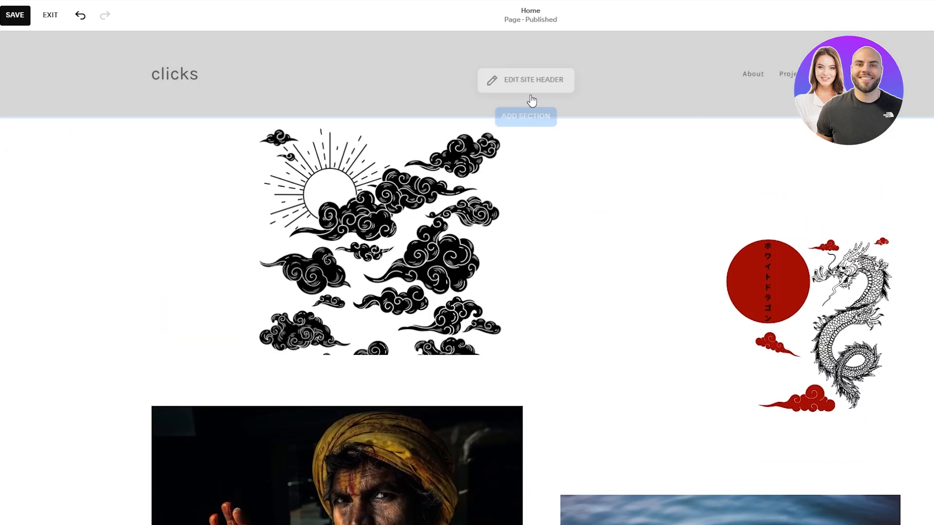
pyautogui.click(513, 83)
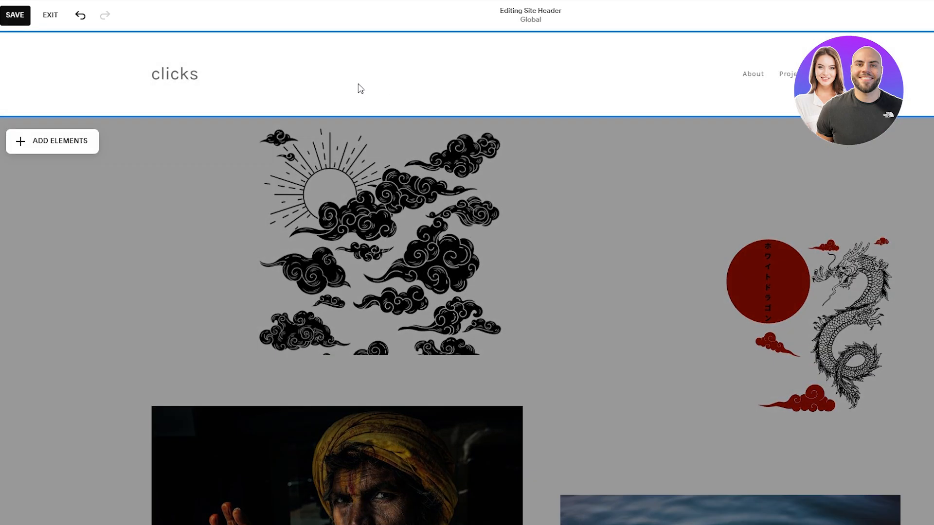
pyautogui.click(189, 83)
pyautogui.click(273, 112)
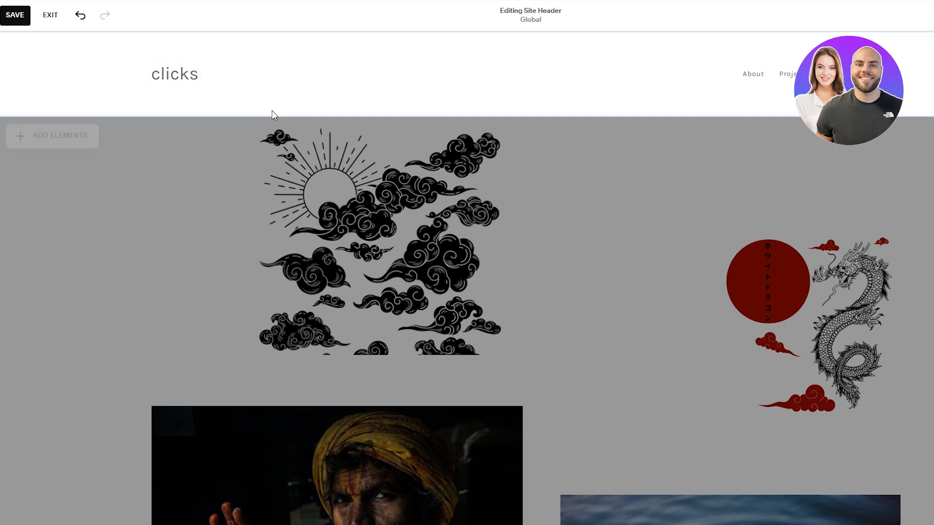
pyautogui.moveTo(273, 116); pyautogui.dragTo(273, 70)
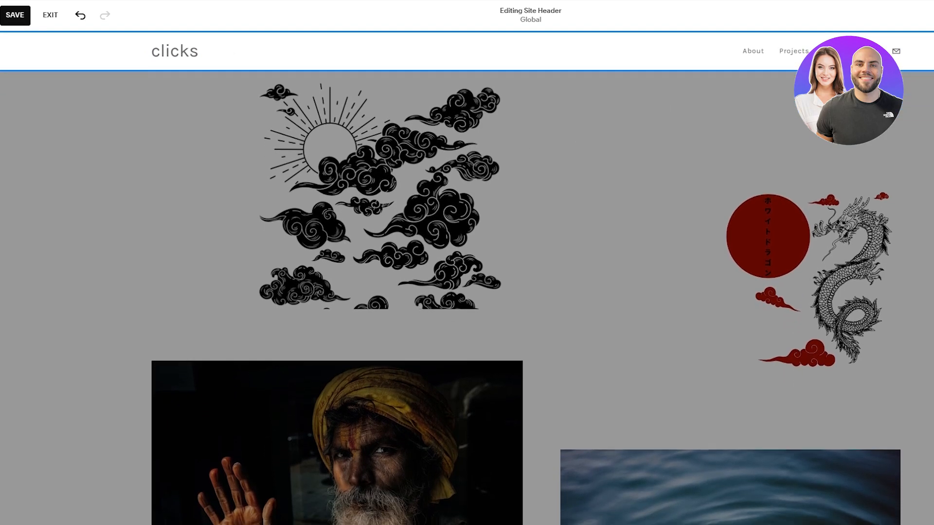
# - Check the site title and navigation links of the header, and save the site changes
pyautogui.click(177, 62)
pyautogui.click(722, 64)
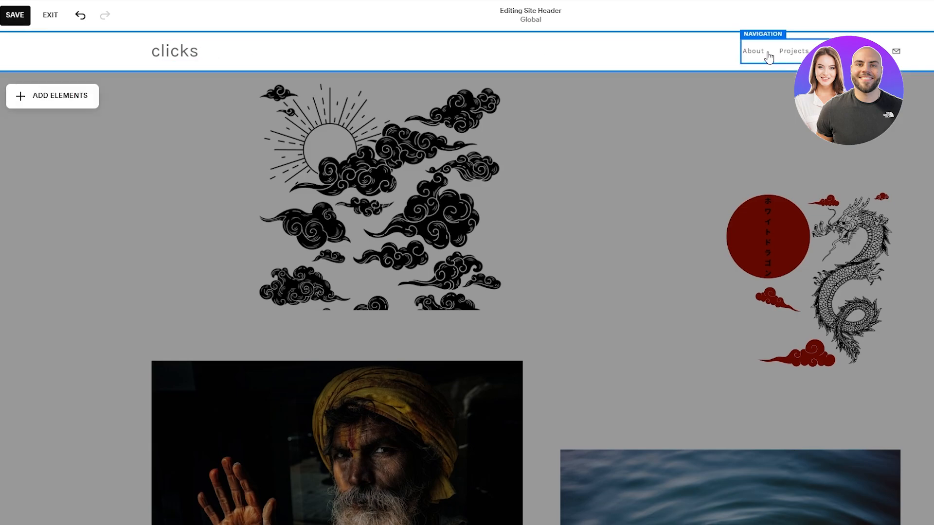
pyautogui.click(754, 66)
pyautogui.click(878, 52)
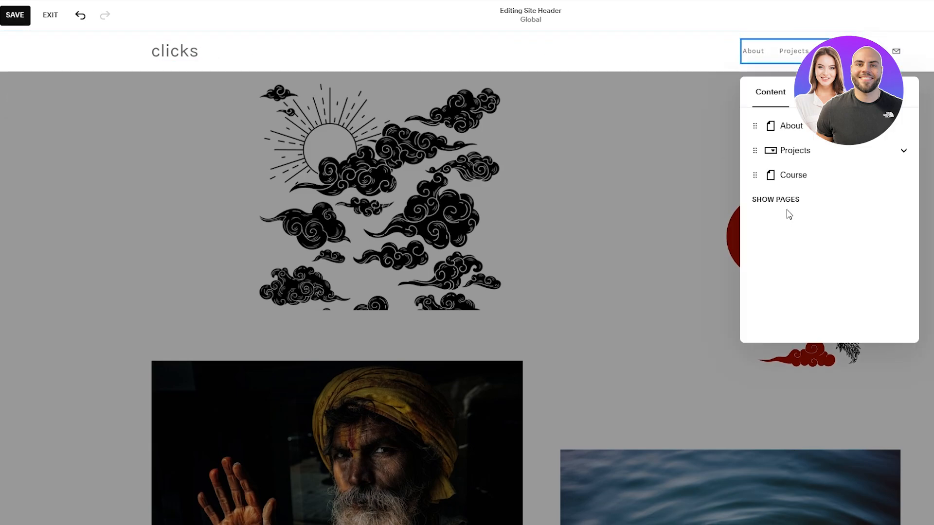
pyautogui.click(739, 66)
pyautogui.click(761, 54)
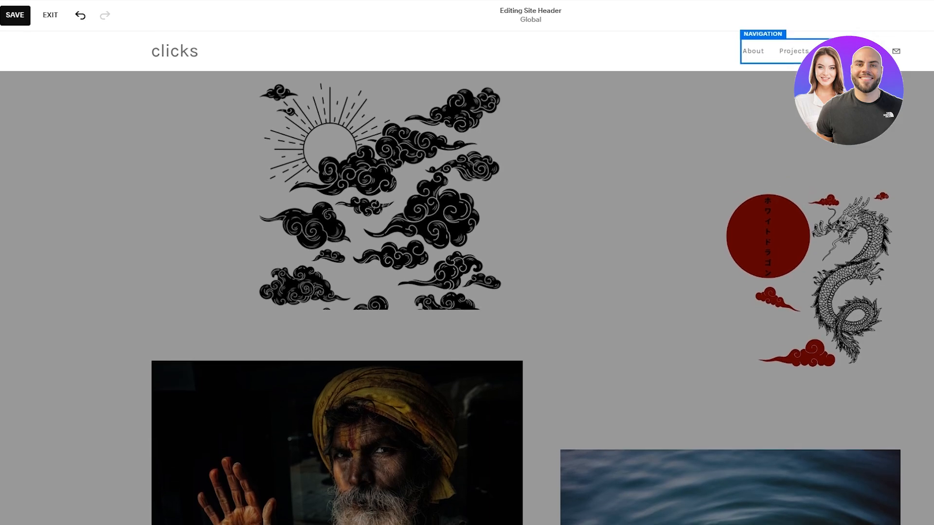
pyautogui.click(23, 16)
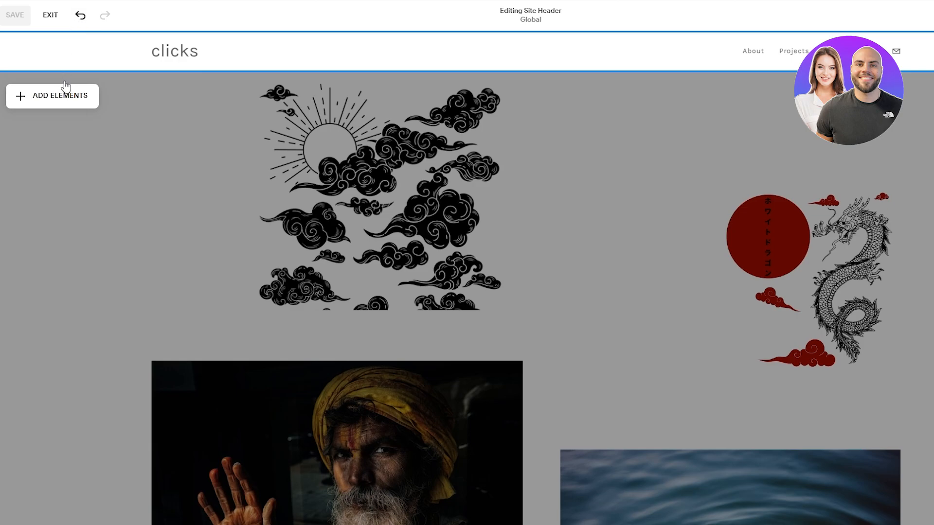
# - Try showing a button and an account link in the header and hiding the social links, reverting each
pyautogui.click(28, 101)
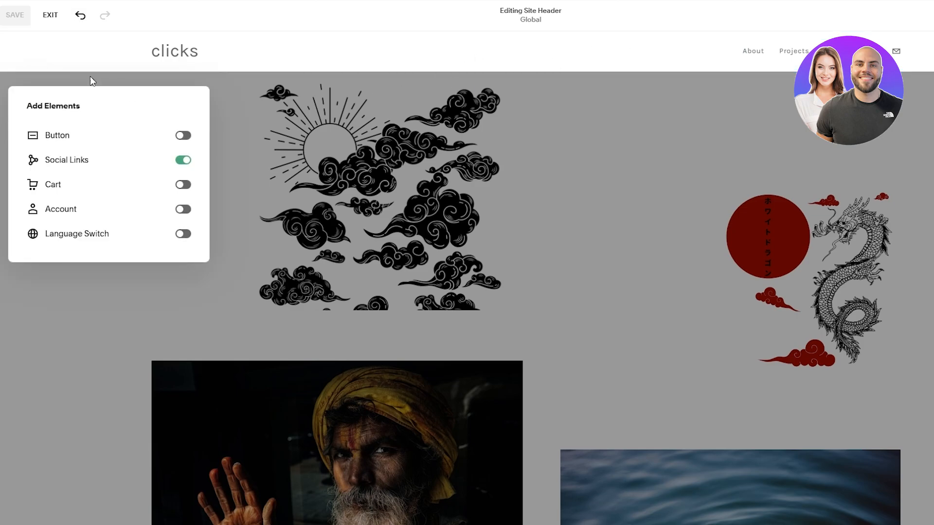
pyautogui.click(183, 135)
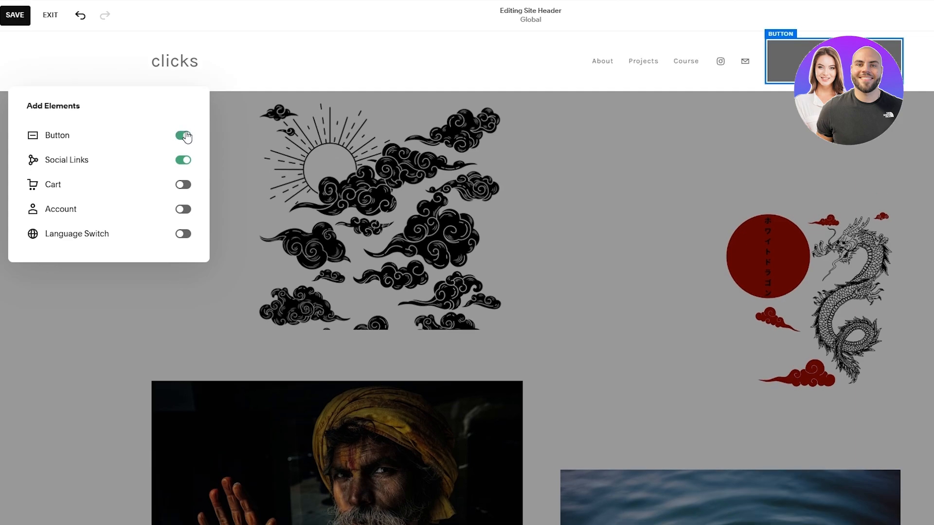
pyautogui.click(183, 135)
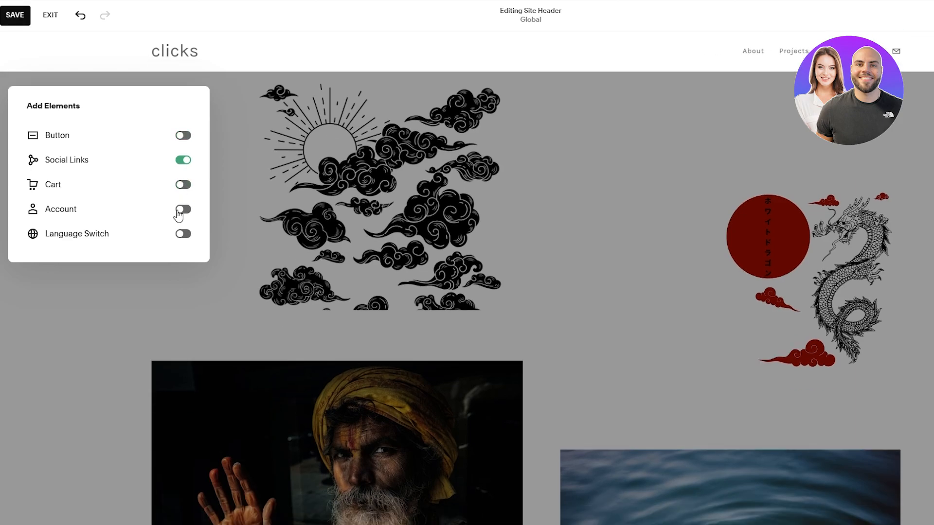
pyautogui.click(181, 210)
pyautogui.click(183, 209)
pyautogui.click(186, 162)
pyautogui.click(185, 162)
# - Look over the content and design settings of the header's social links, including icon size and border options
pyautogui.click(847, 55)
pyautogui.click(868, 55)
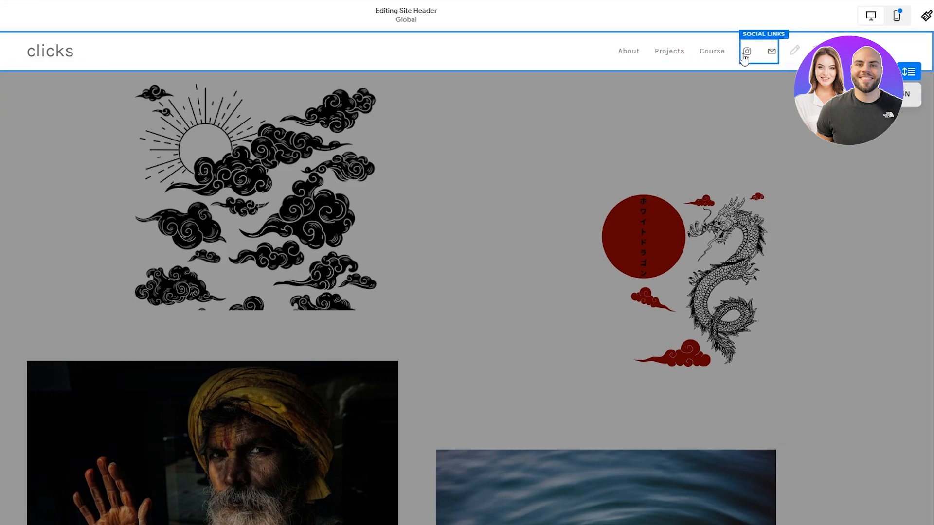
pyautogui.click(794, 52)
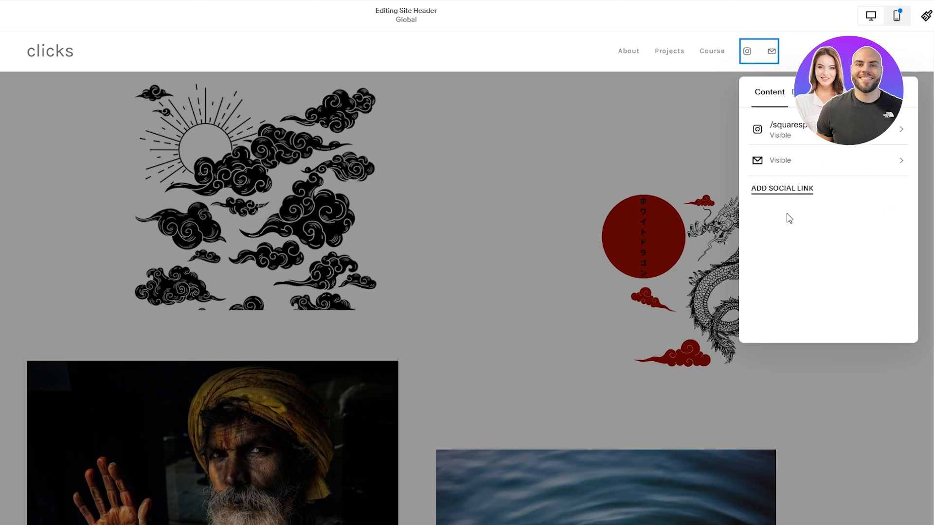
pyautogui.click(803, 93)
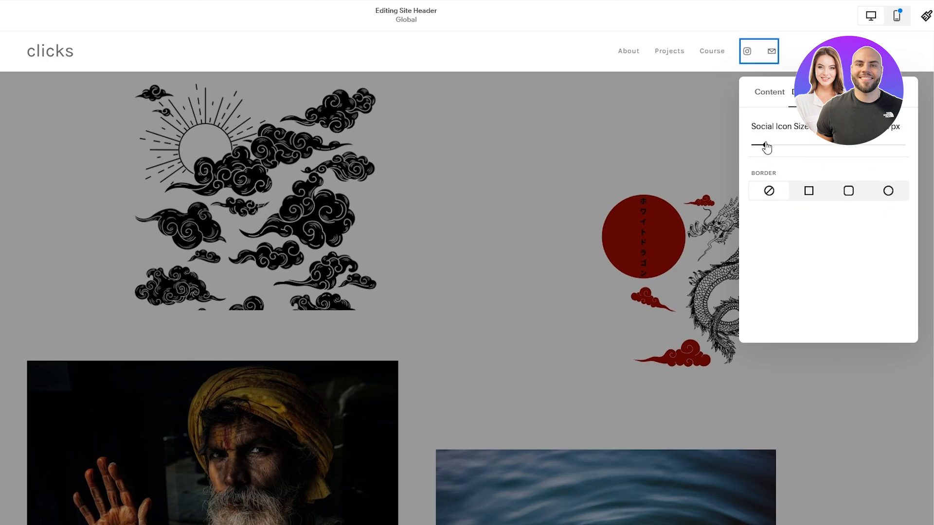
pyautogui.moveTo(765, 147); pyautogui.dragTo(763, 146)
# - View the page list behind the header's navigation links and close it
pyautogui.click(707, 57)
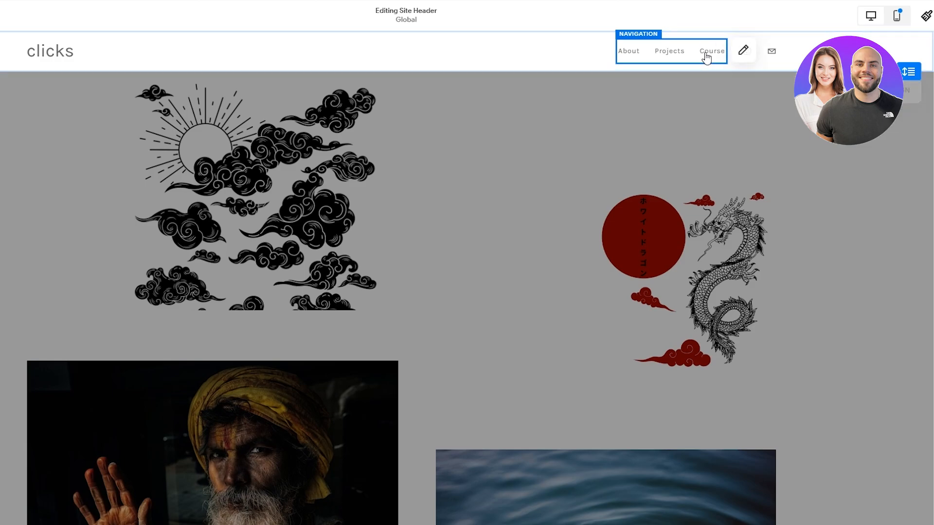
pyautogui.click(742, 51)
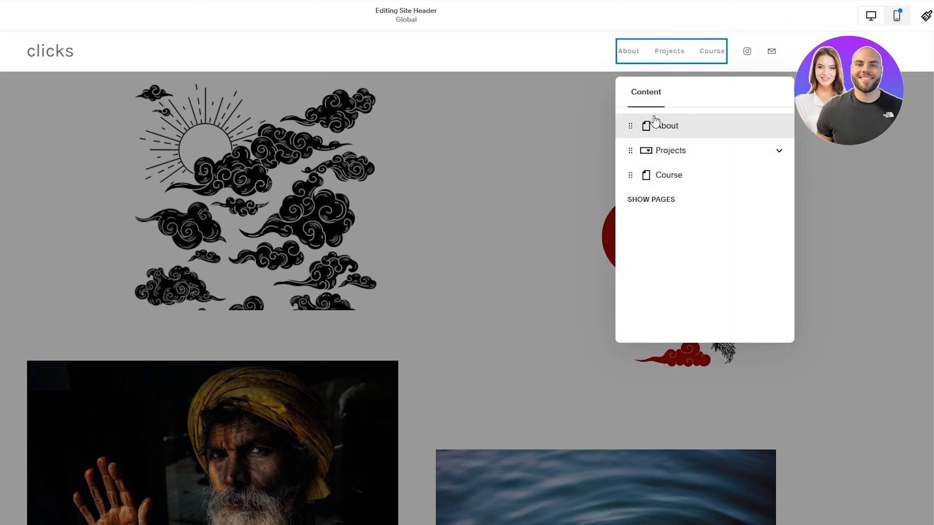
pyautogui.click(76, 66)
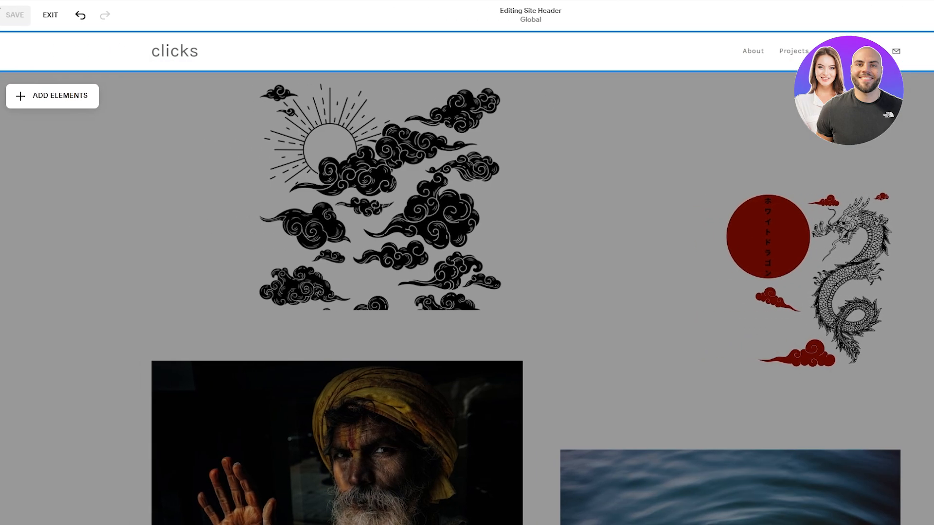
# - Exit the page editor and look over the website's Pages list, covering the main navigation and unlinked pages
pyautogui.click(50, 15)
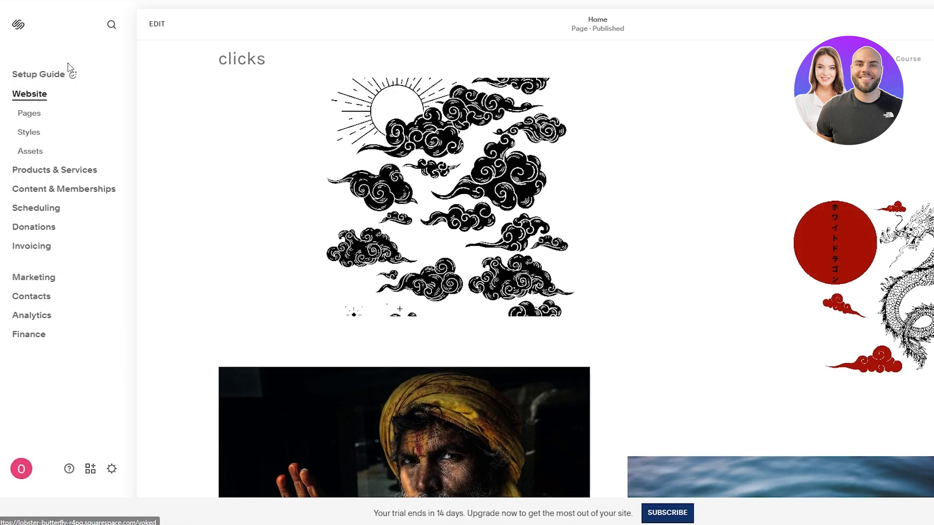
pyautogui.click(32, 118)
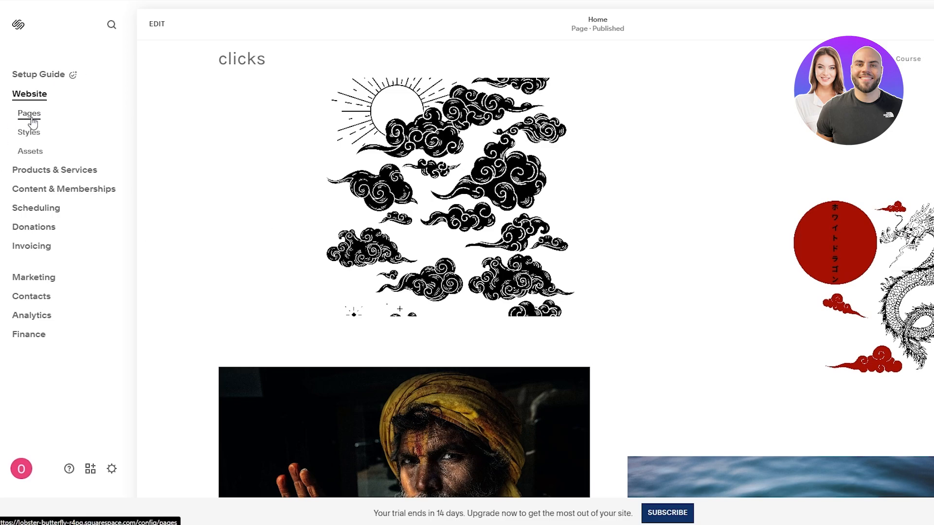
pyautogui.scroll(-2, 86, 262)
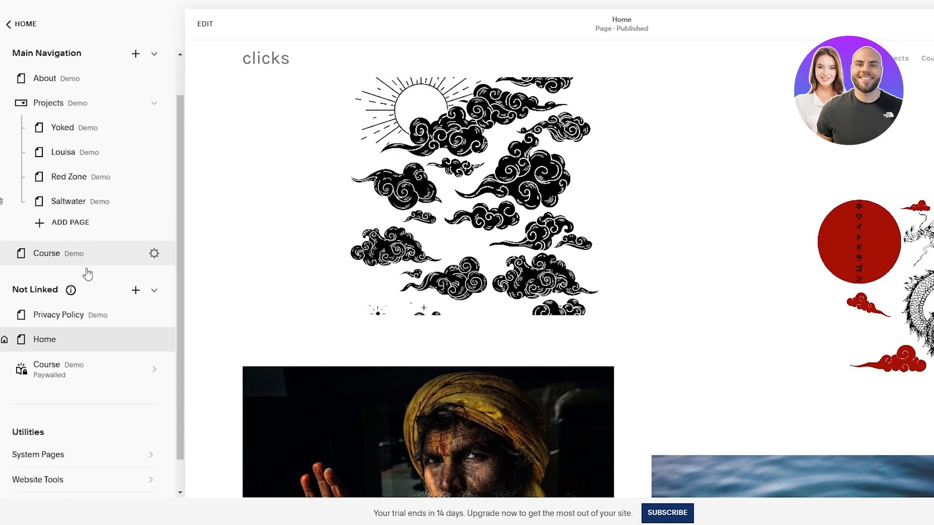
pyautogui.scroll(2, 87, 271)
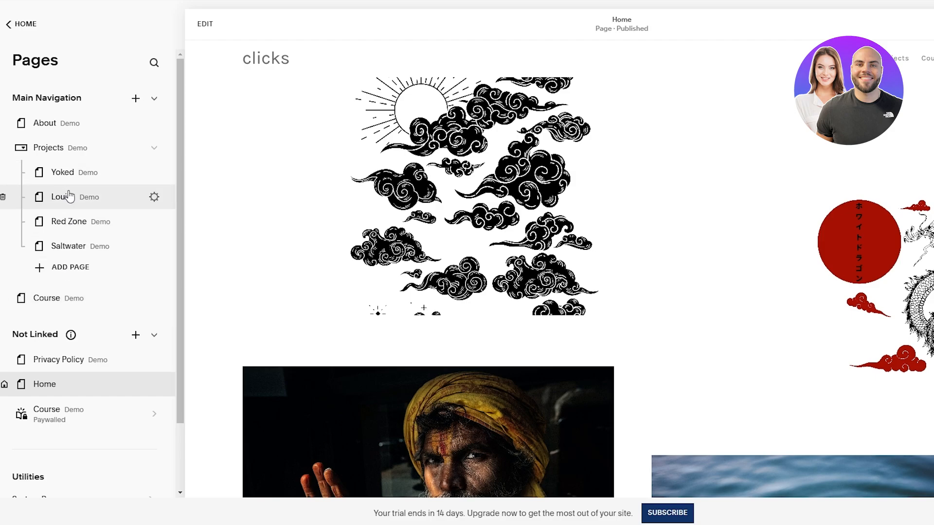
# - Review the general page settings of the Yoked project page, including its titles, URL slug and password option, and close them
pyautogui.click(153, 173)
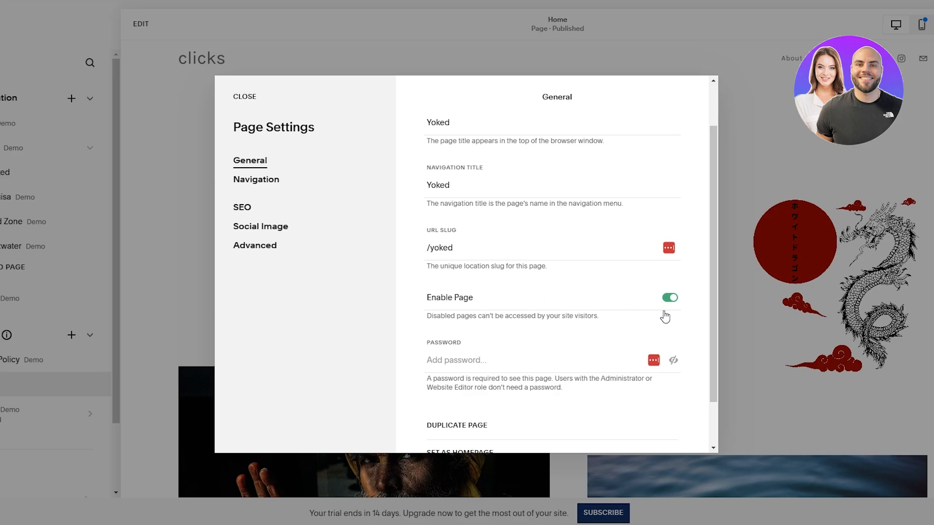
pyautogui.scroll(-1, 538, 401)
pyautogui.scroll(3, 532, 392)
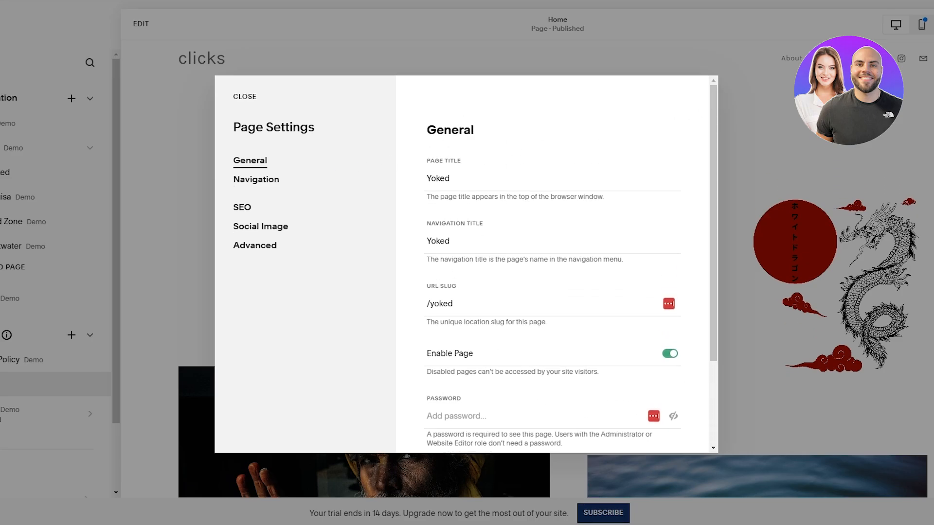
pyautogui.click(245, 96)
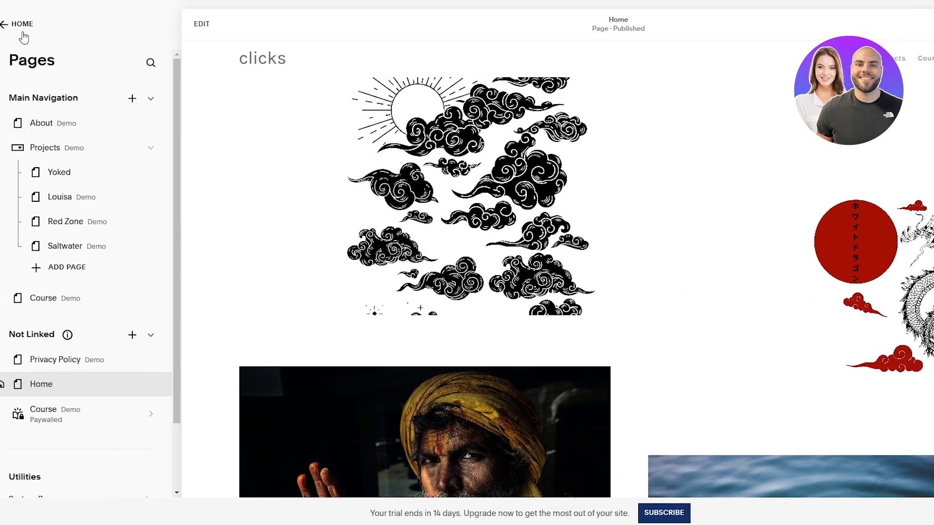
# - Leave the page list, reopen the Home page for editing, check the cloud illustration's link, and exit the editor
pyautogui.click(21, 33)
pyautogui.click(151, 25)
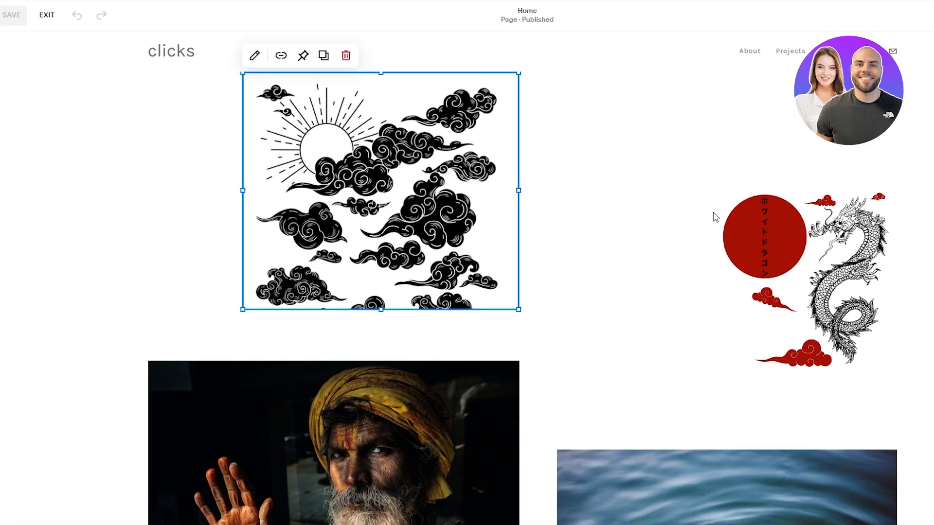
pyautogui.click(282, 62)
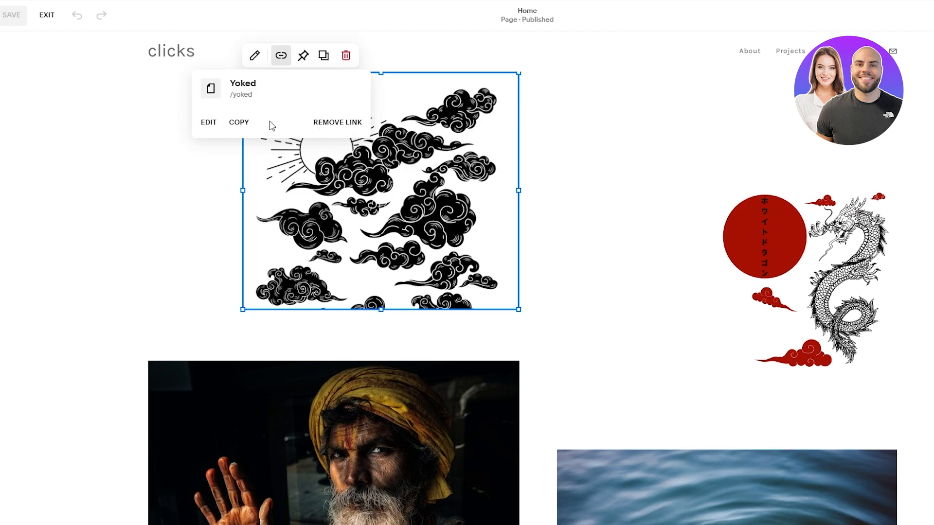
pyautogui.click(47, 14)
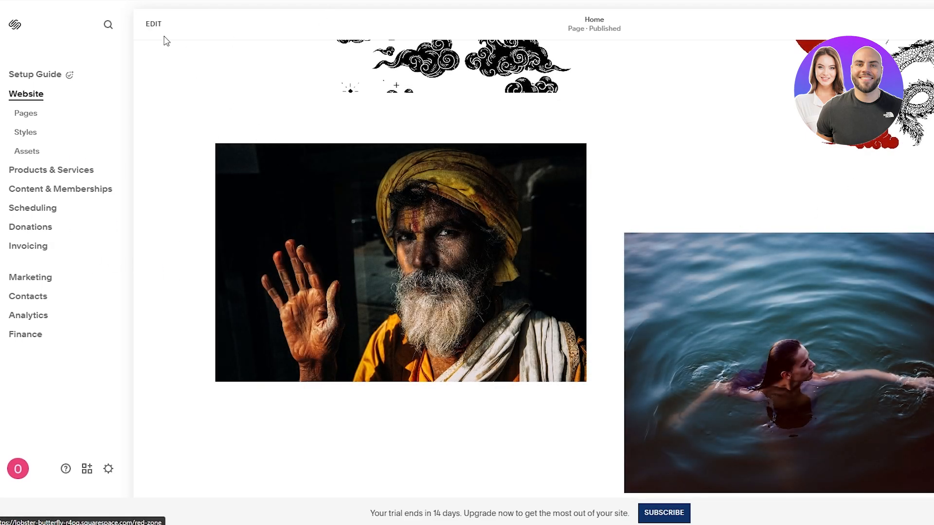
# - Look over the Home page preview down to the shoe video and return to its start
pyautogui.scroll(-9, 313, 277)
pyautogui.scroll(-3, 384, 292)
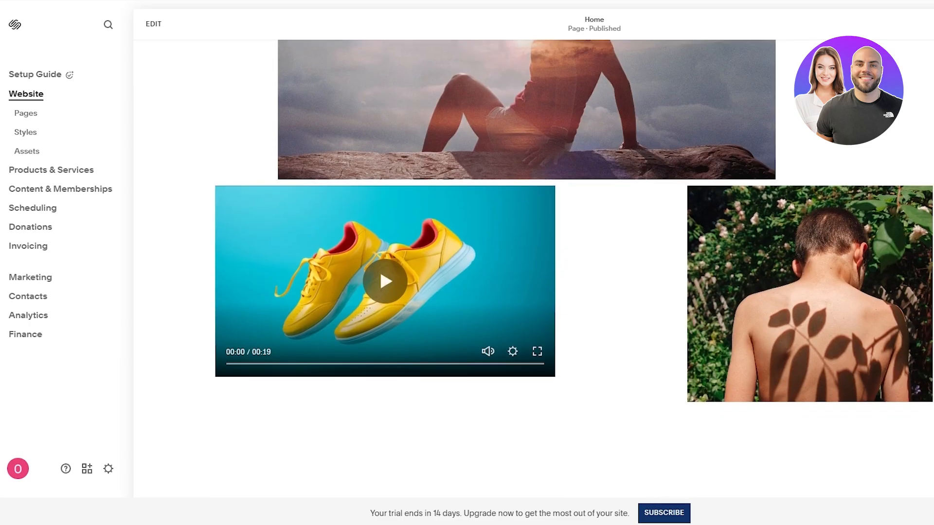
pyautogui.scroll(15, 384, 291)
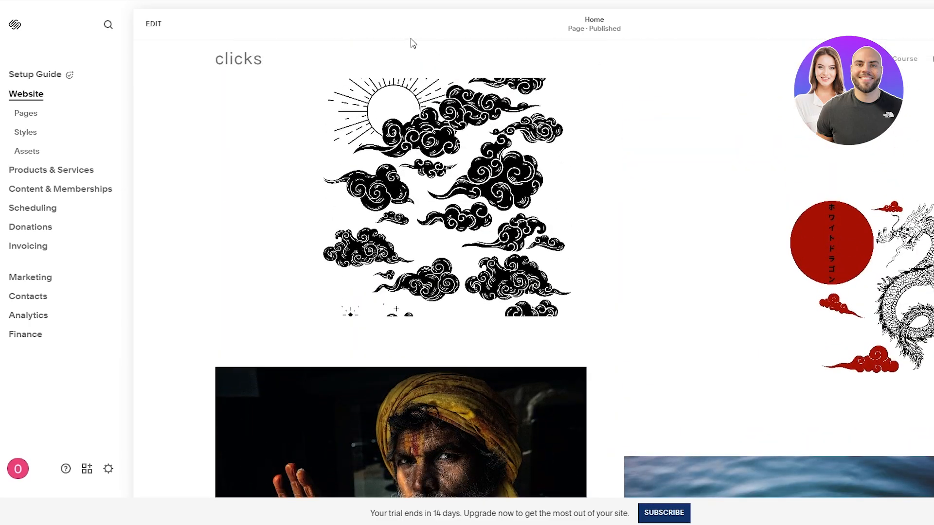